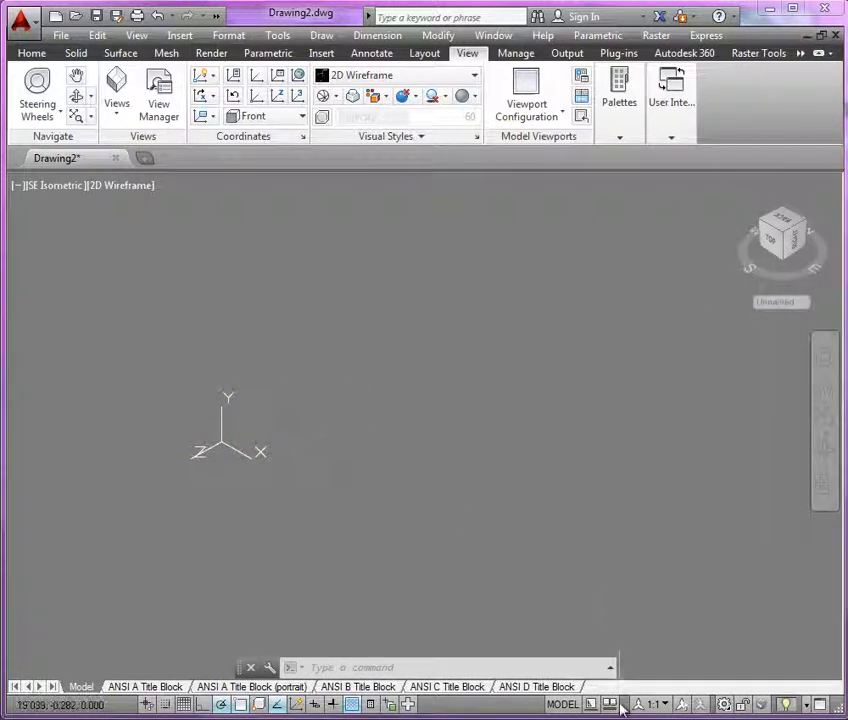
# Check the control bracket's dimensions in the PDF drawing in Firefox, and return to the CAD drawing.
pyautogui.hotkey('alt', 'Tab')
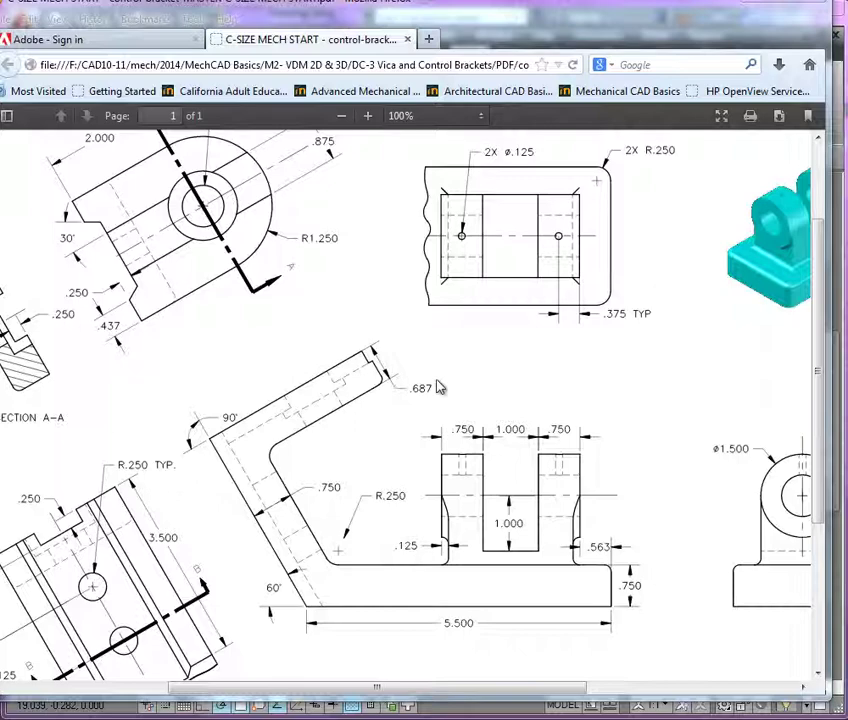
pyautogui.moveTo(515, 24); pyautogui.dragTo(362, 15)
pyautogui.click(732, 8)
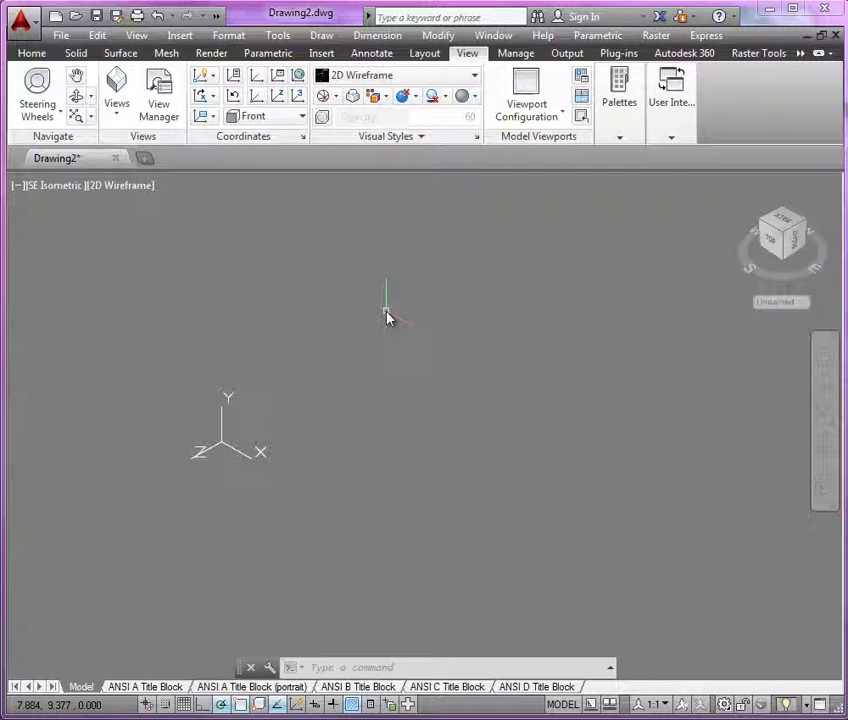
# Make OBJECT the current layer.
pyautogui.click(31, 53)
pyautogui.click(714, 135)
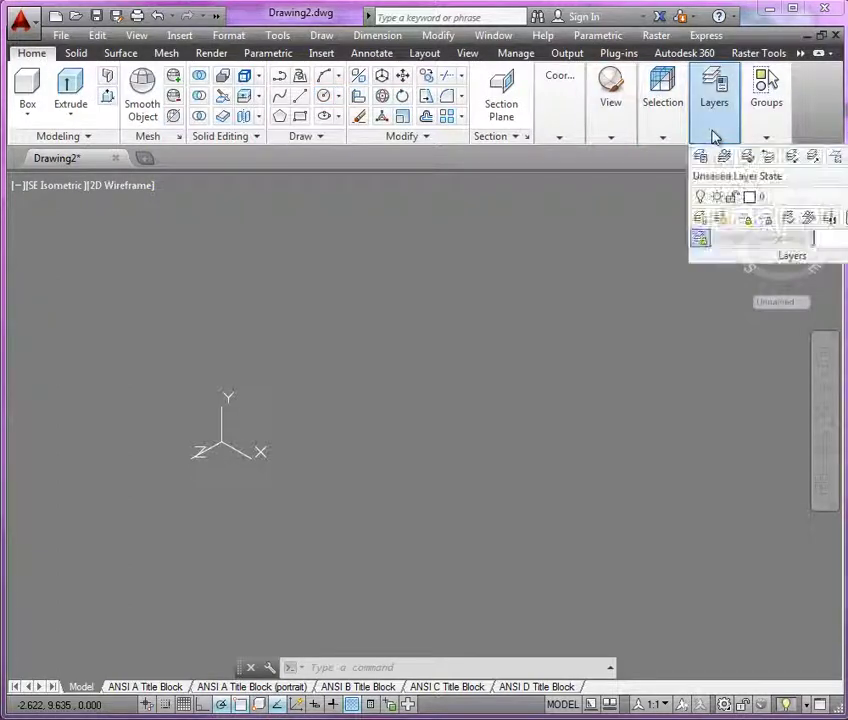
pyautogui.click(790, 200)
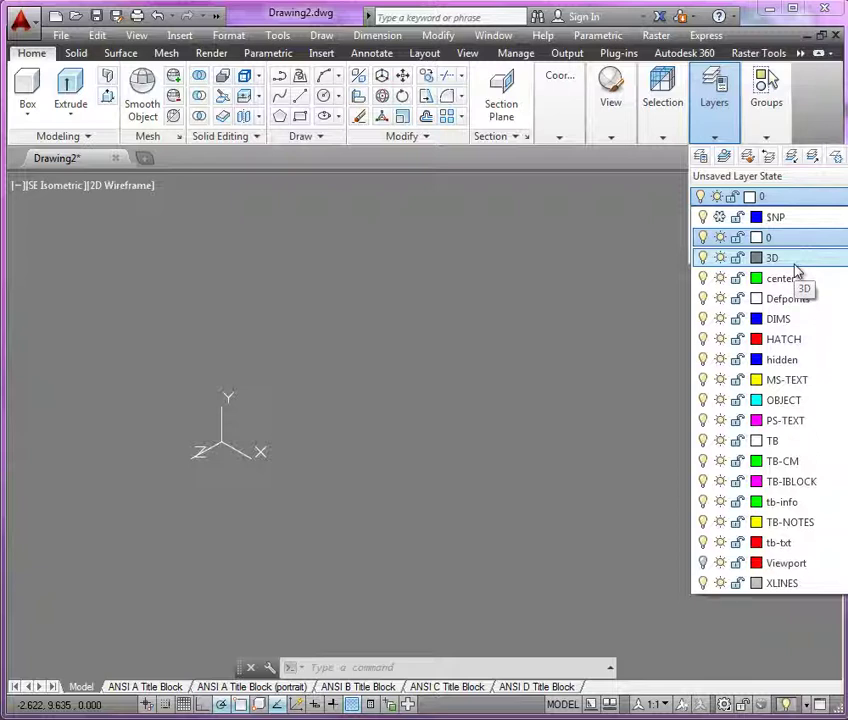
pyautogui.click(785, 401)
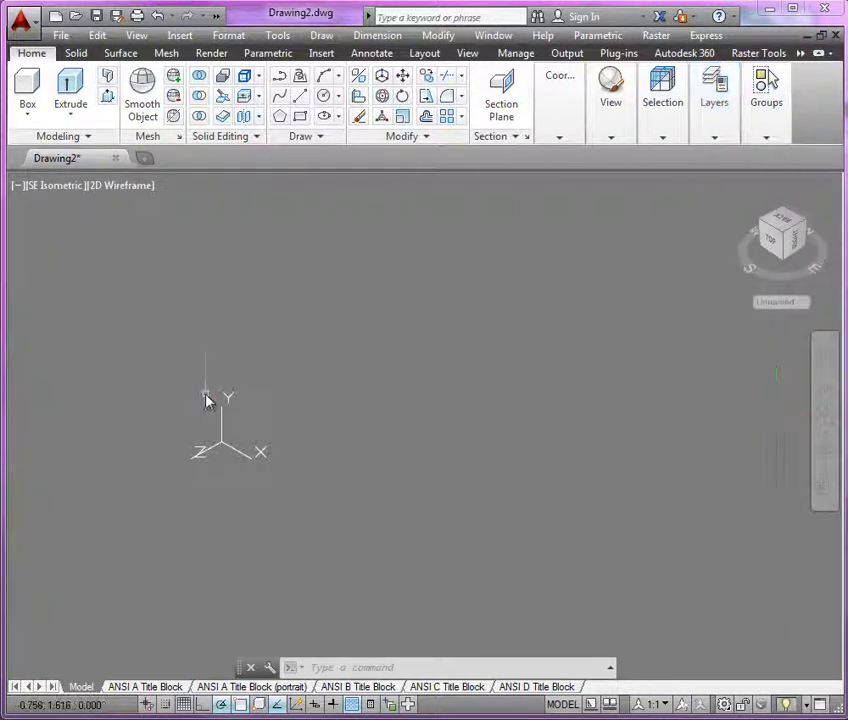
# Draw the bracket's base line from 0,0 with a length of 5.50 along the X axis.
pyautogui.write('l')
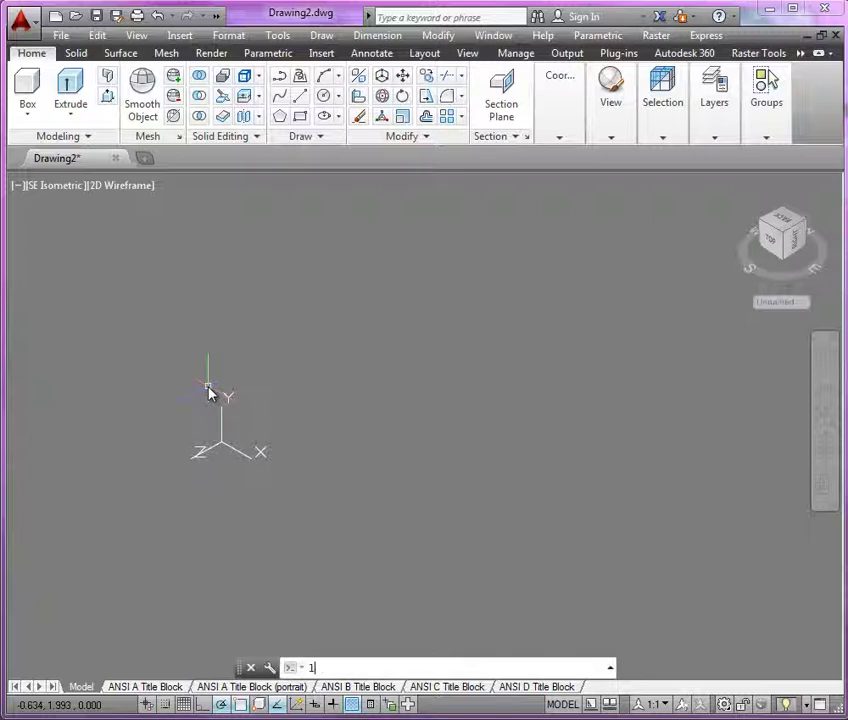
pyautogui.press('Return')
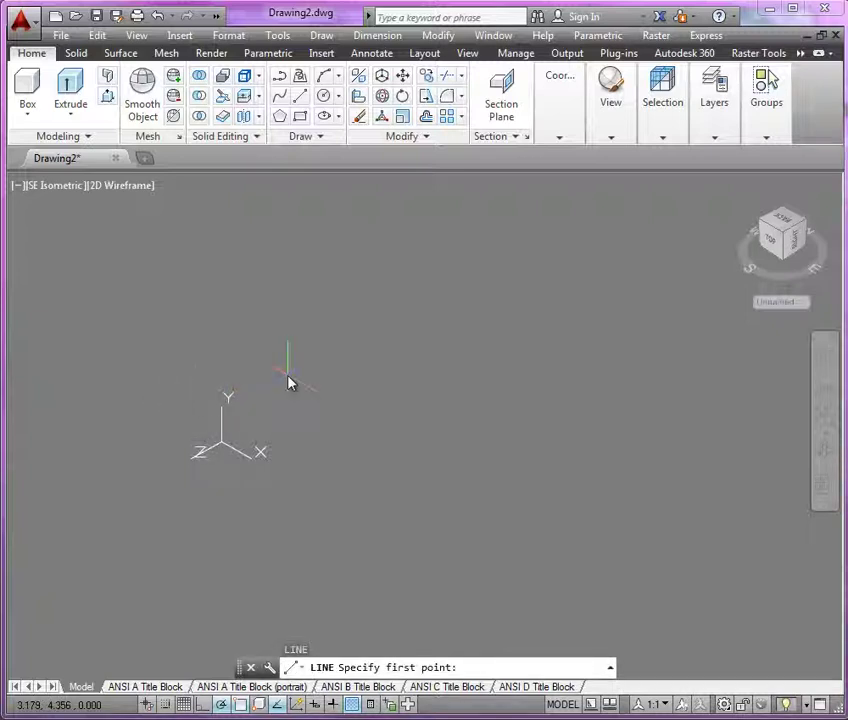
pyautogui.write('0,0')
pyautogui.press('Return')
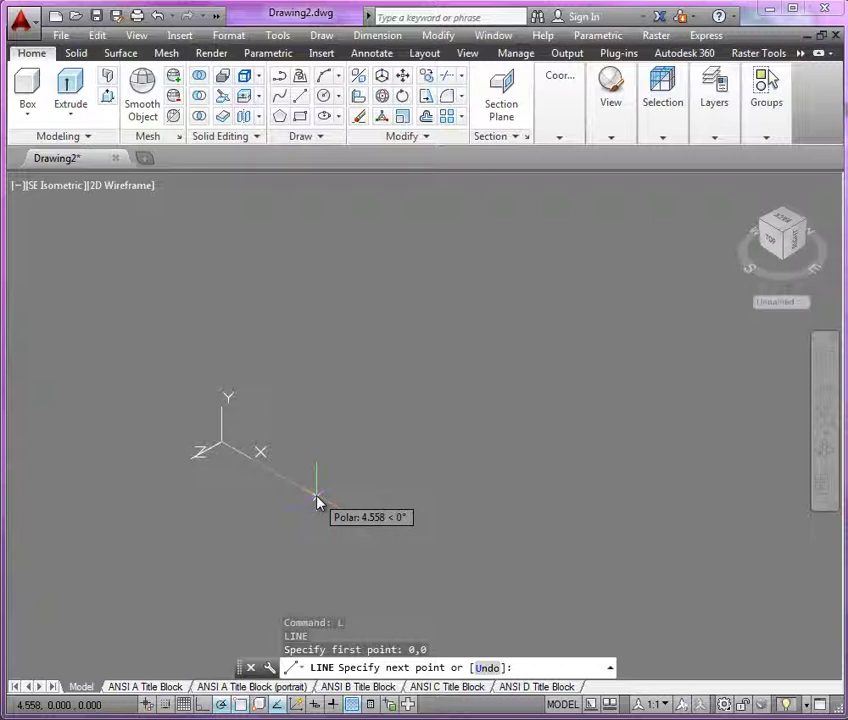
pyautogui.write('5.')
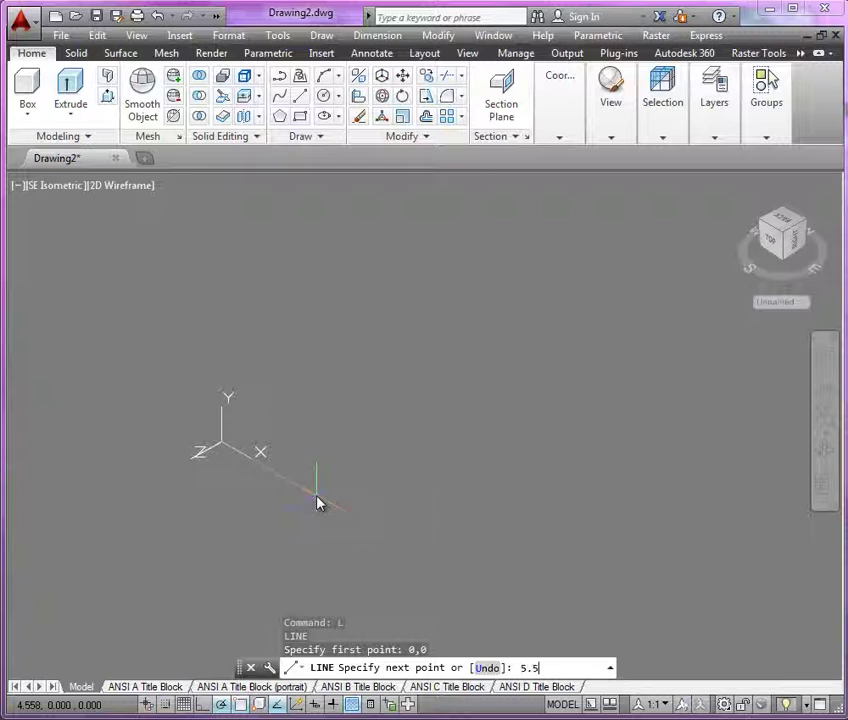
pyautogui.write('50')
pyautogui.press('Return')
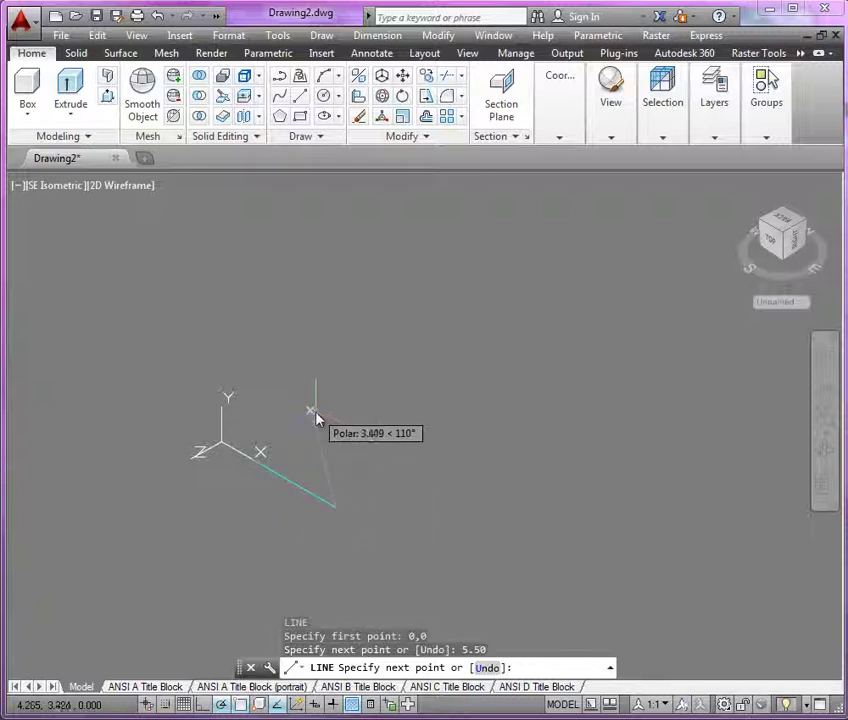
pyautogui.press('Return')
# Draw a 3.50 long inclined line from the origin at 120°.
pyautogui.scroll(3, 178, 433)
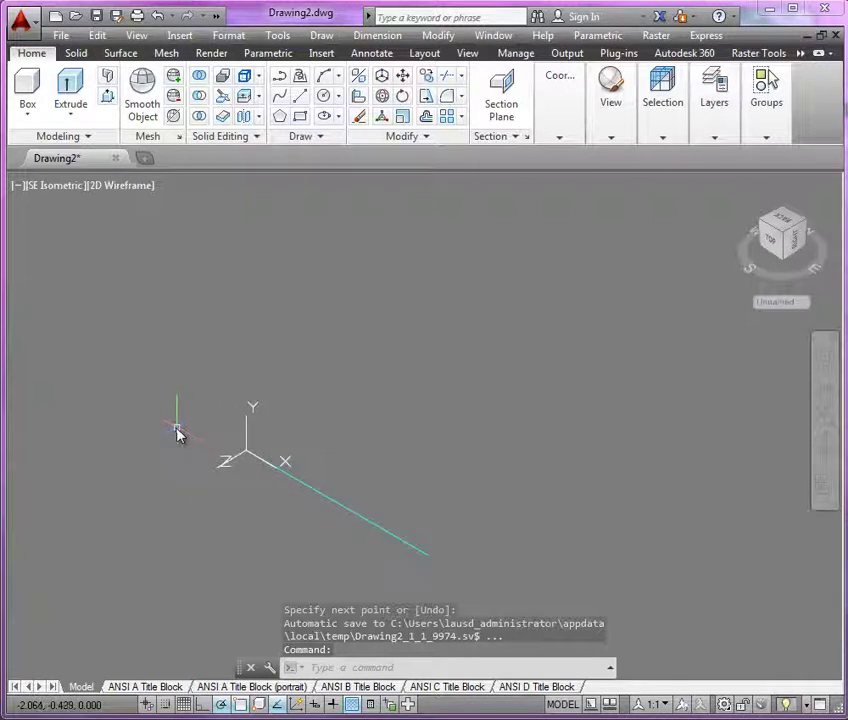
pyautogui.press('Return')
pyautogui.click(248, 457)
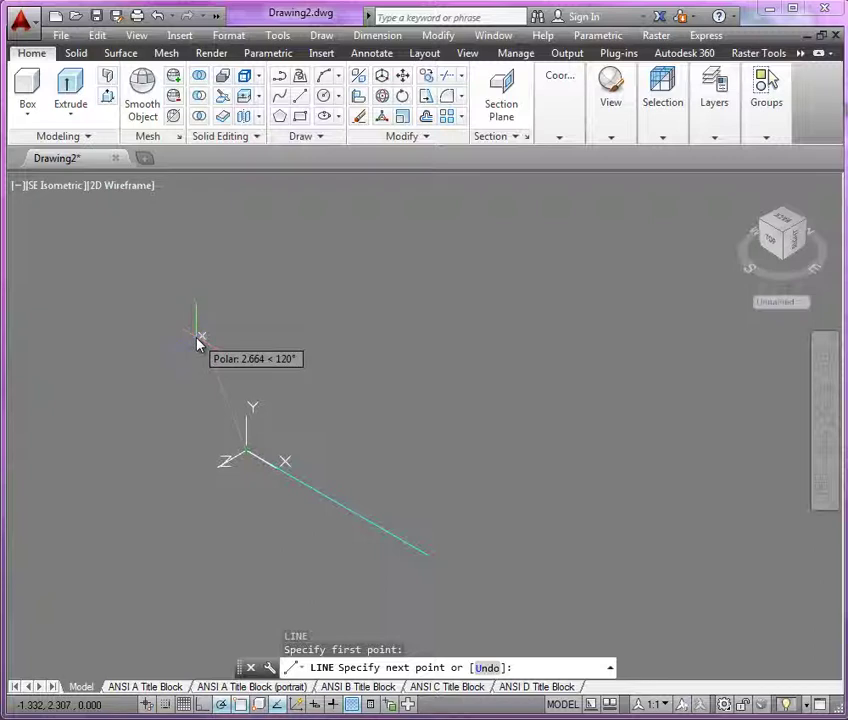
pyautogui.write('3.50')
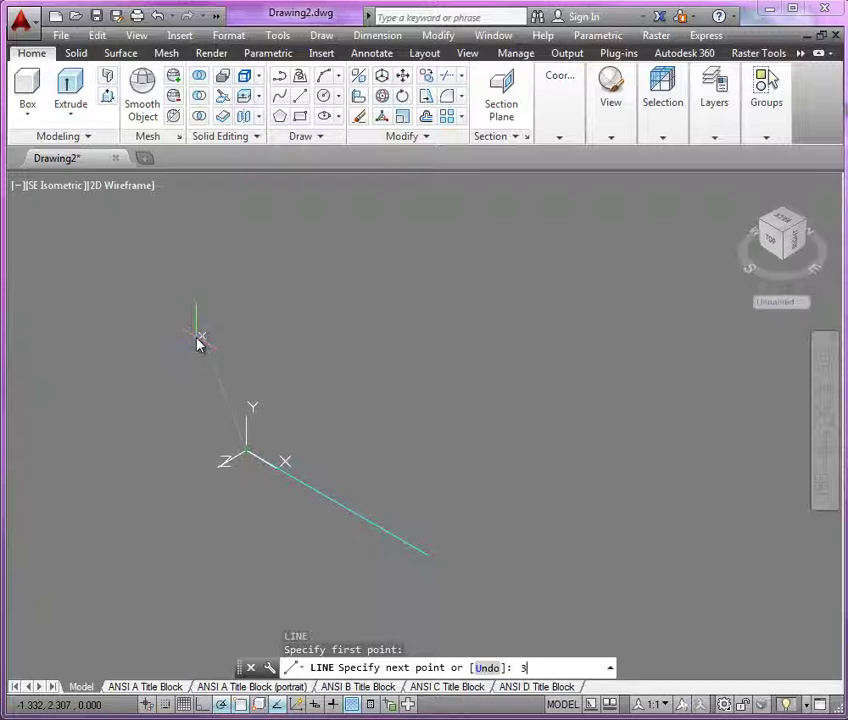
pyautogui.press('Return')
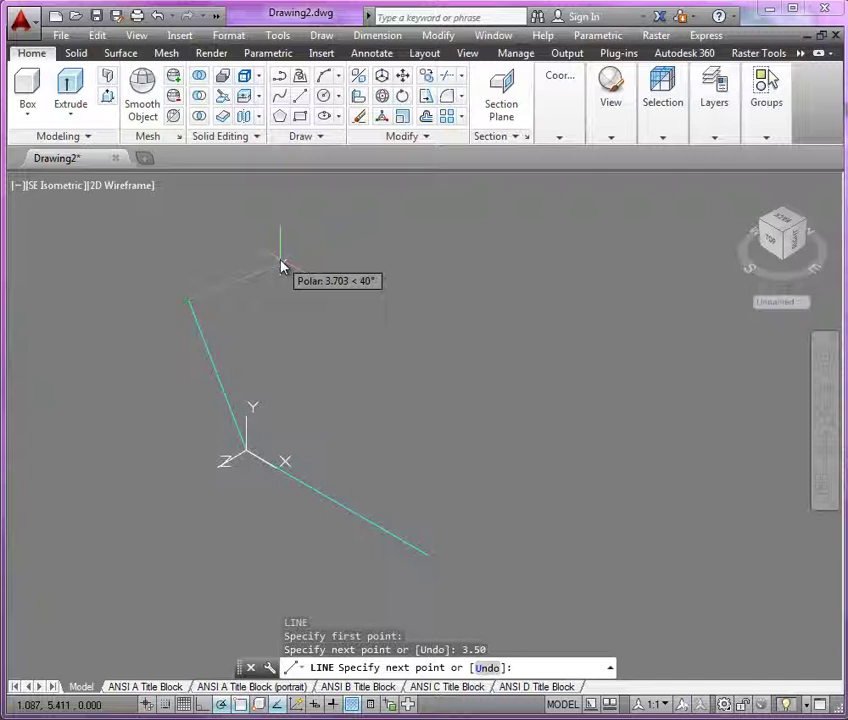
# Continue from the inclined line's upper end with a 3.250 long line at 40°.
pyautogui.write('3')
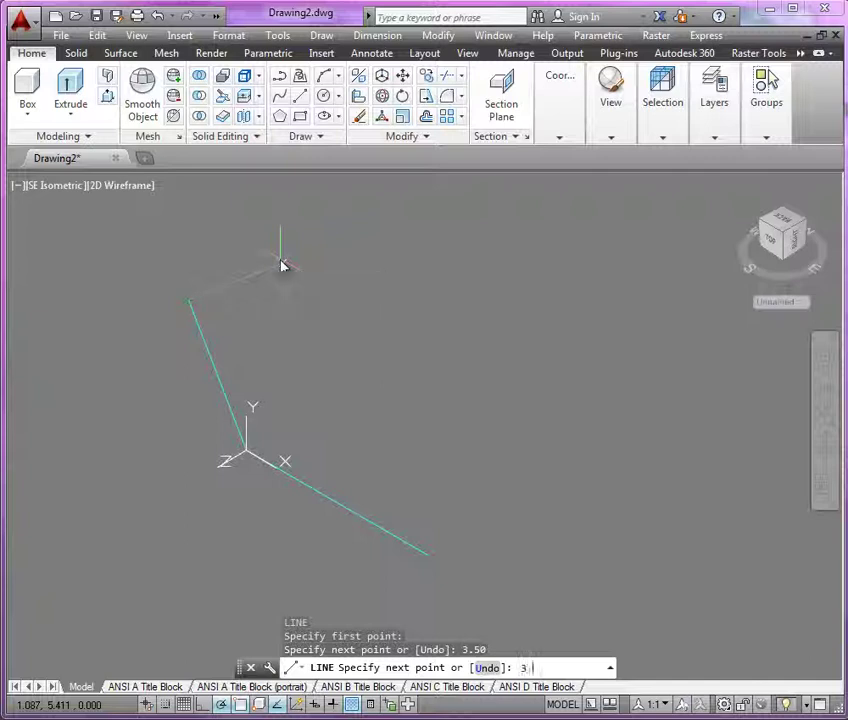
pyautogui.write('.250')
pyautogui.press('Return')
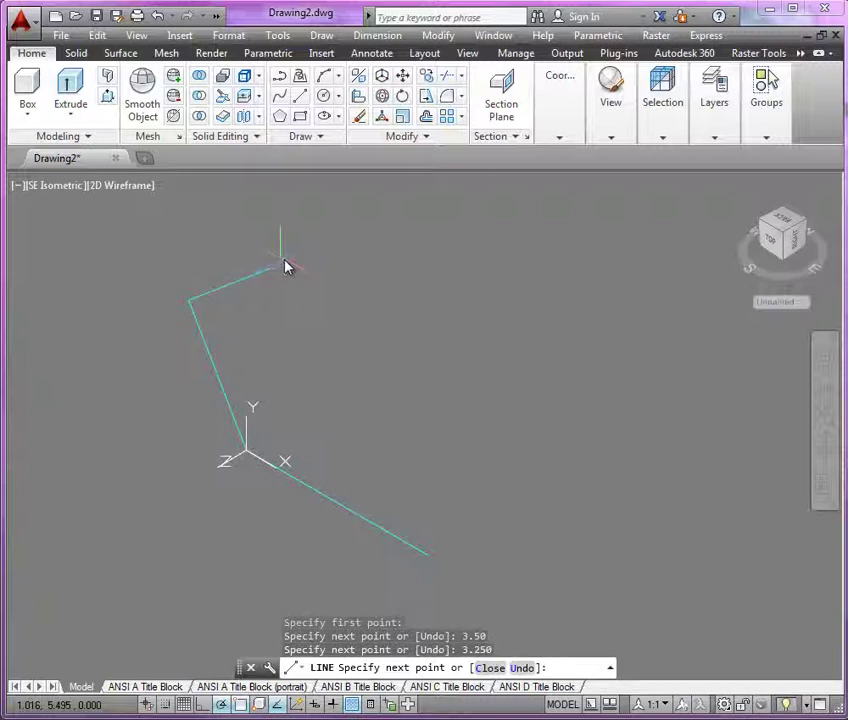
pyautogui.press('Escape')
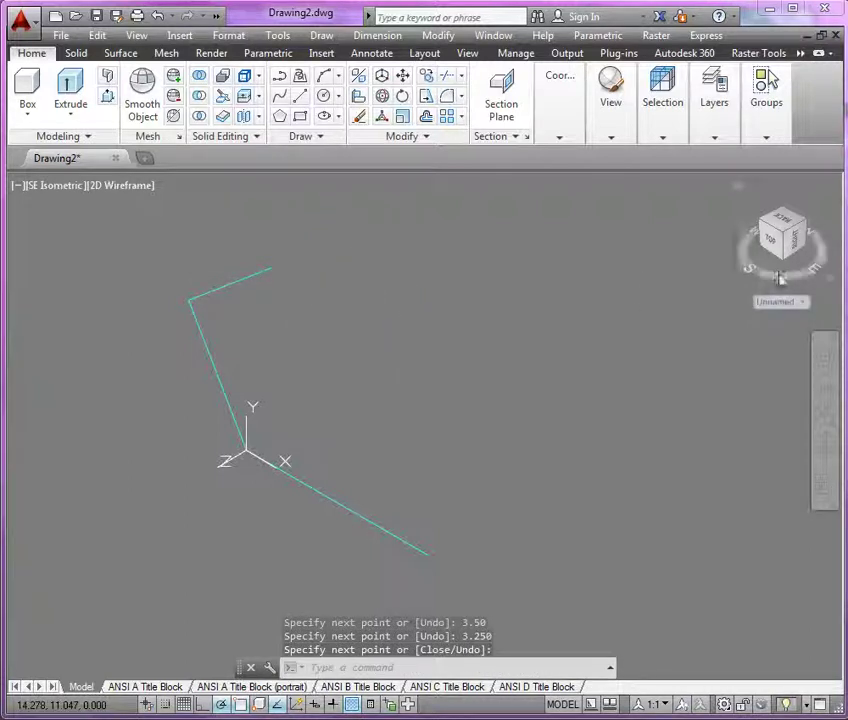
# Switch to an upright plan view of the profile and erase the upper 40° line.
pyautogui.click(771, 238)
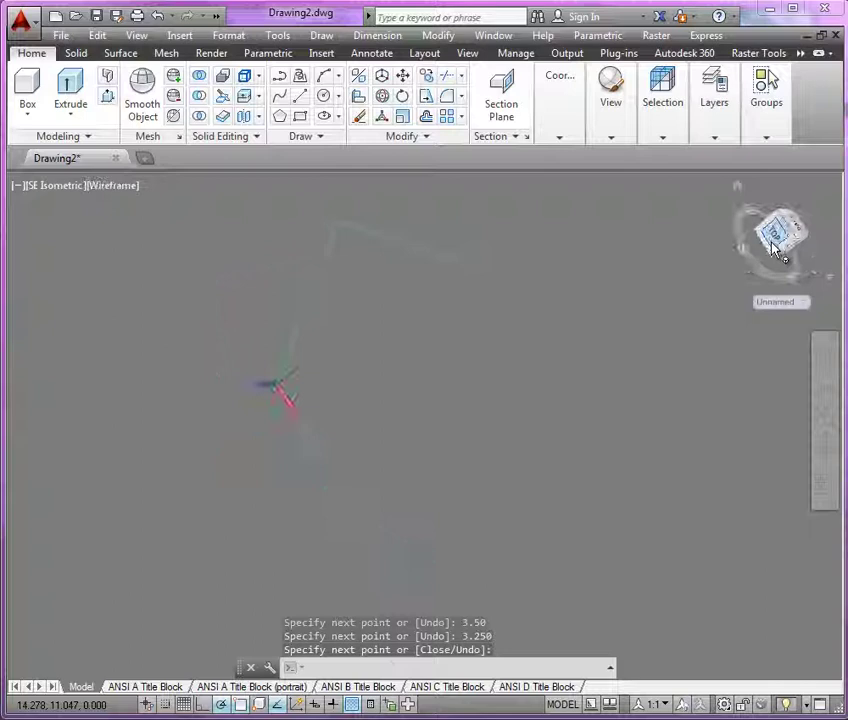
pyautogui.click(820, 191)
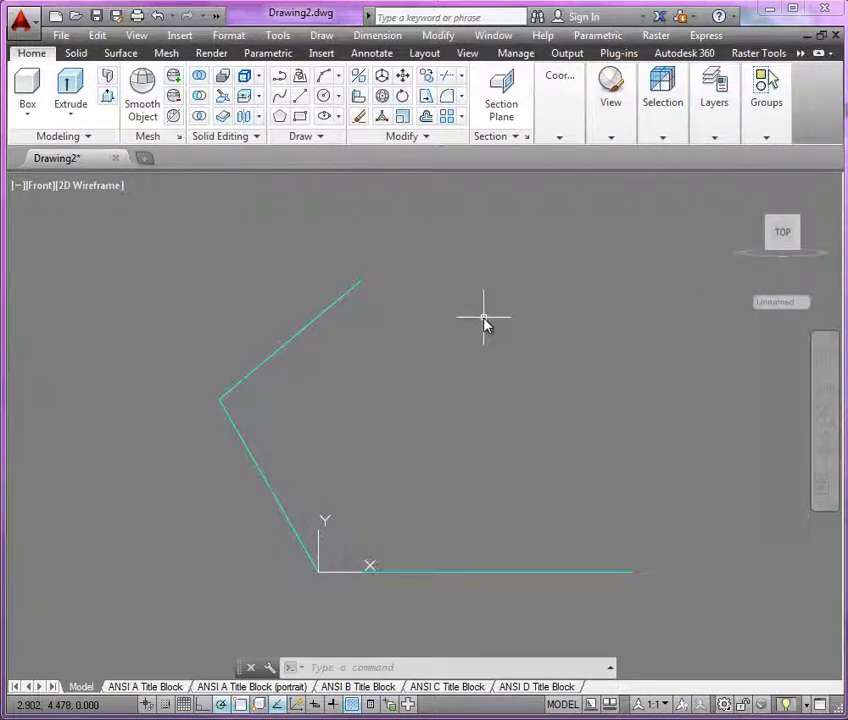
pyautogui.click(268, 366)
pyautogui.press('Delete')
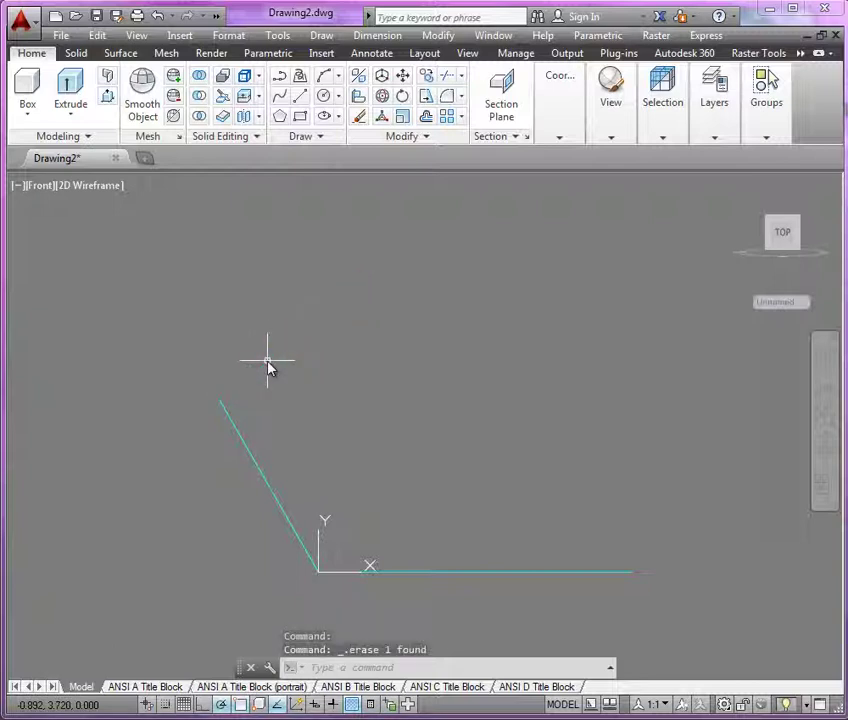
# Draw a 3.250 long line at 30° from the upper end of the inclined line.
pyautogui.write('l')
pyautogui.press('Return')
pyautogui.click(220, 401)
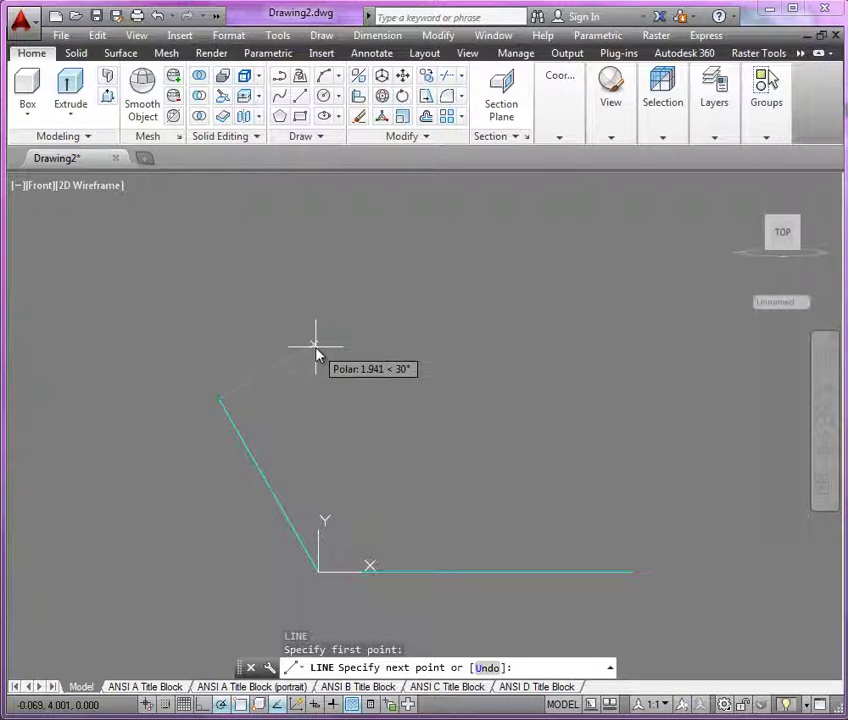
pyautogui.write('3.250')
pyautogui.press('Return')
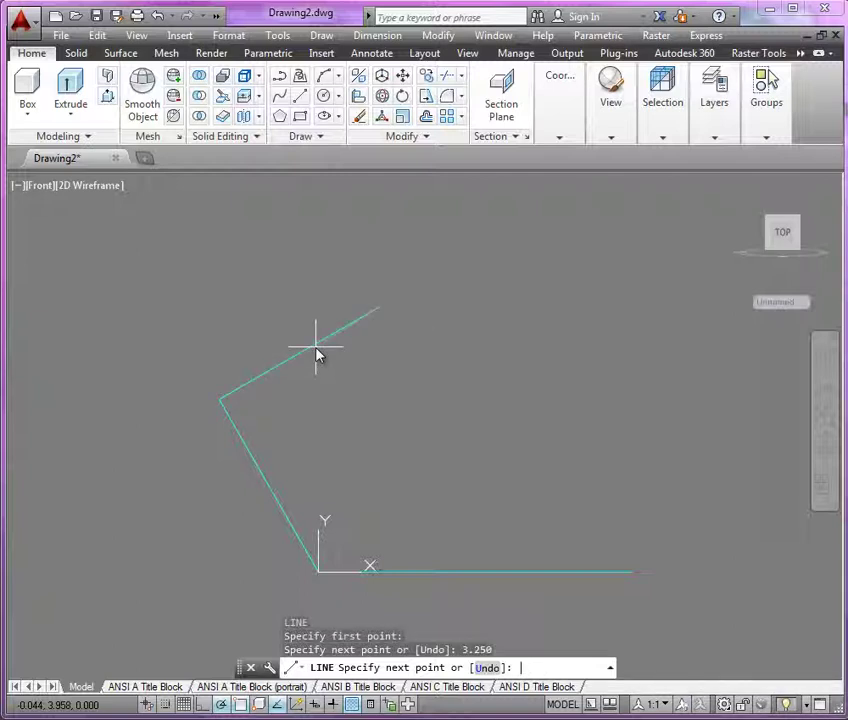
# Offset the upper 30° line by .687 toward the inside of the bracket.
pyautogui.write('o')
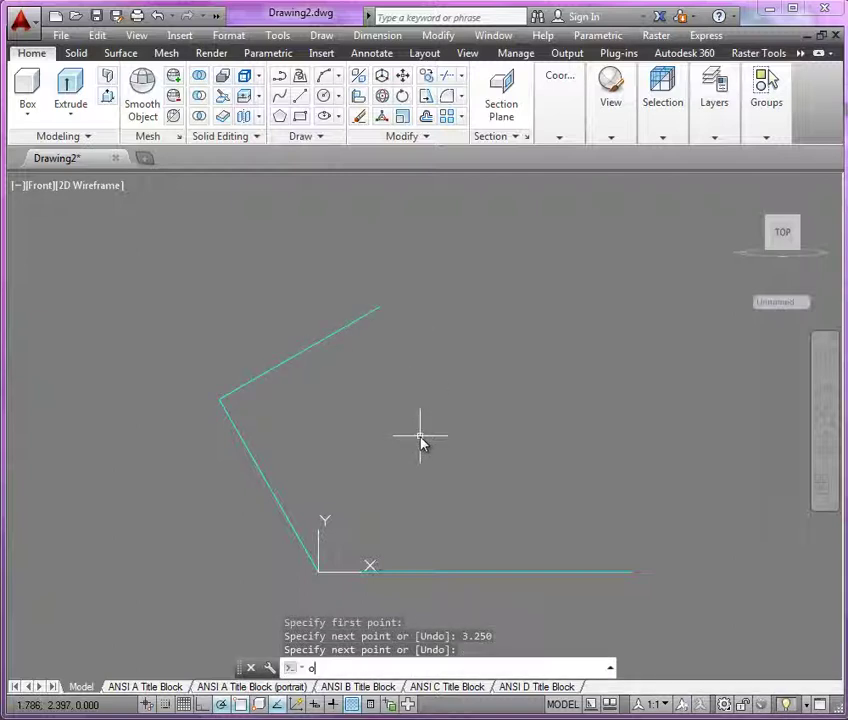
pyautogui.press('Return')
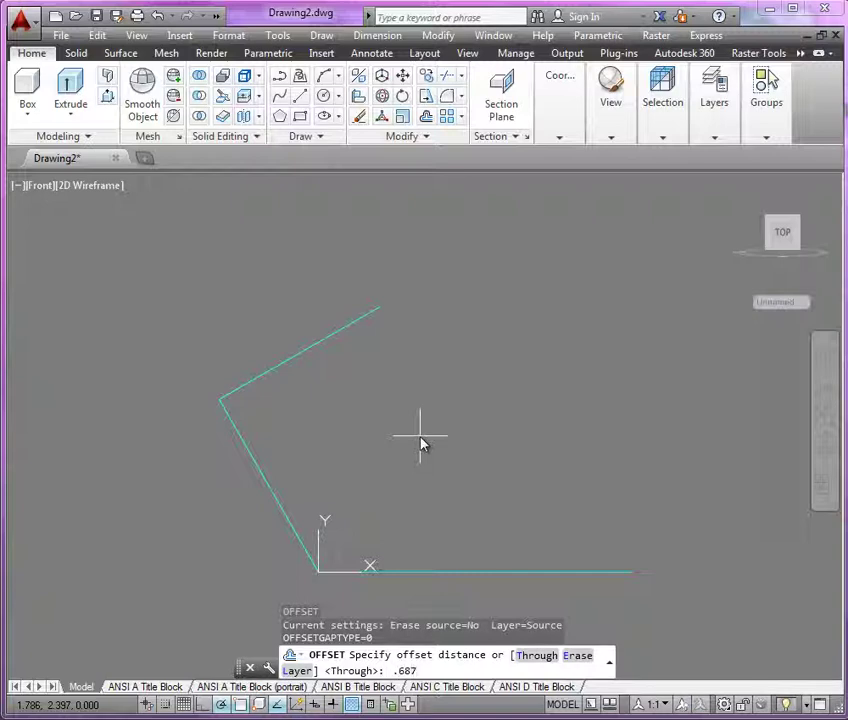
pyautogui.press('Return')
pyautogui.click(337, 334)
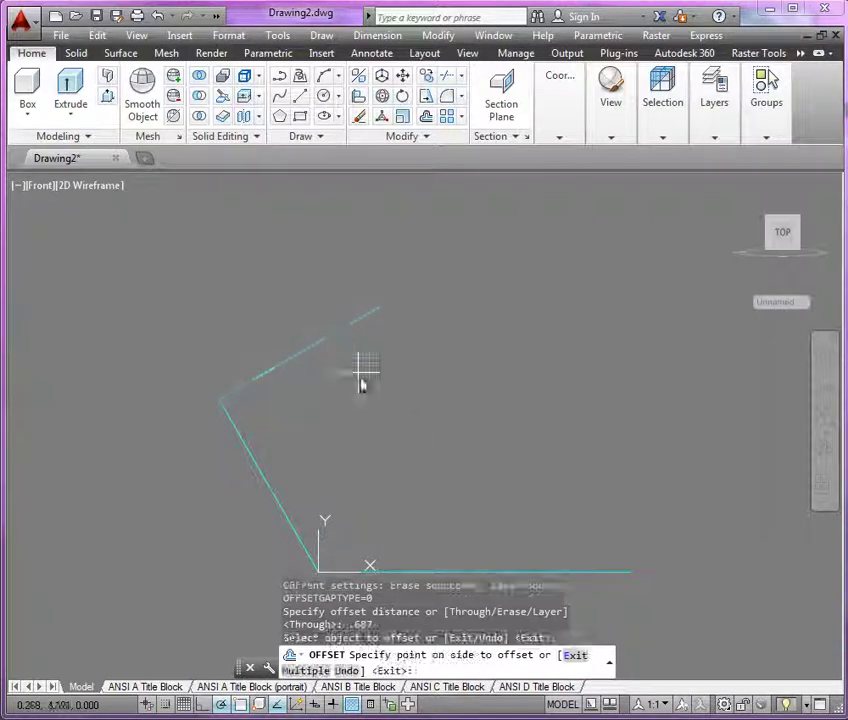
pyautogui.click(368, 398)
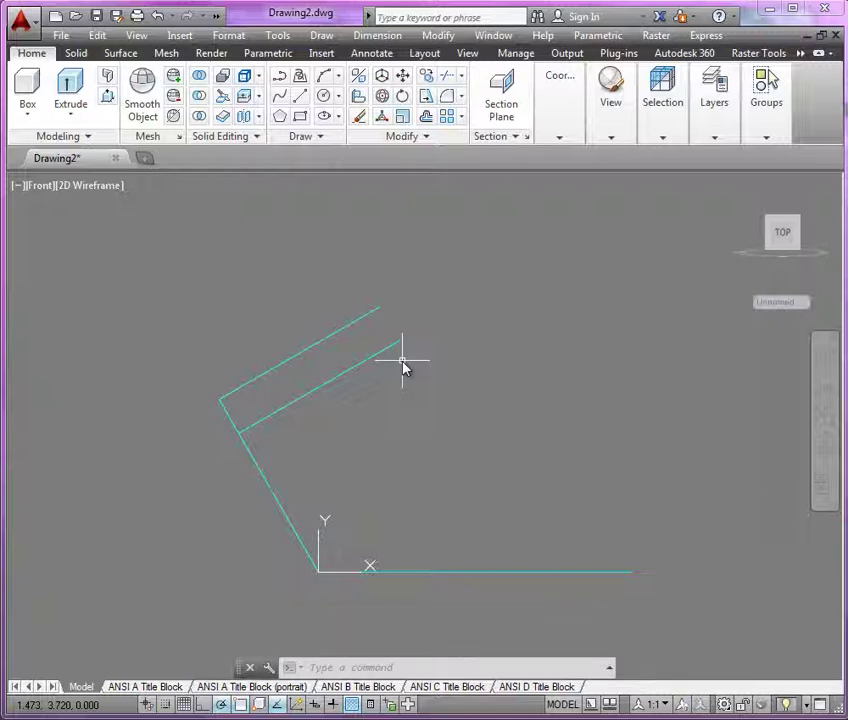
# Offset the inclined 120° line inward by the upper line's length, taking the distance from that line's two endpoints.
pyautogui.press('Return')
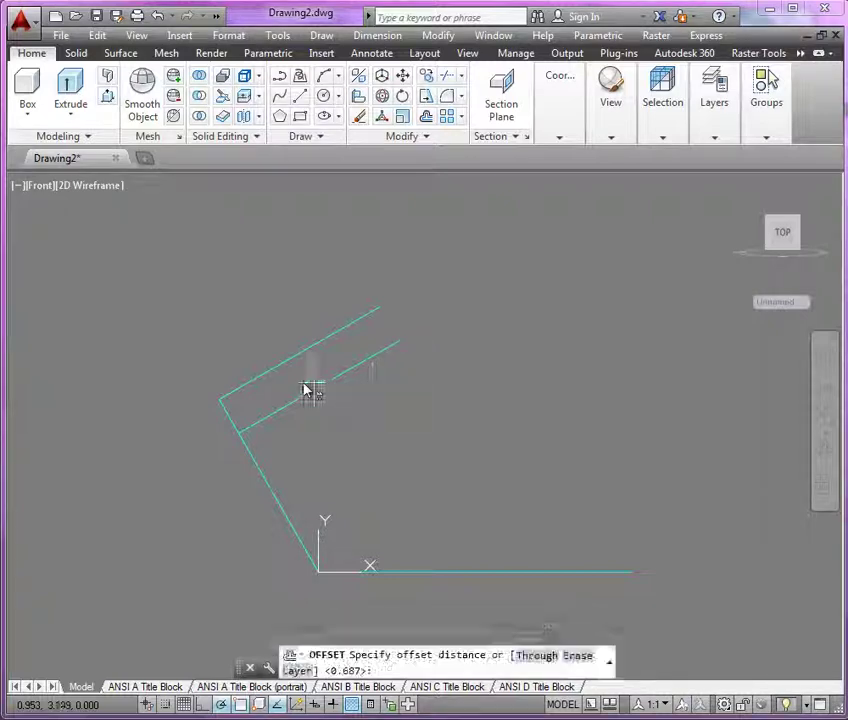
pyautogui.click(221, 399)
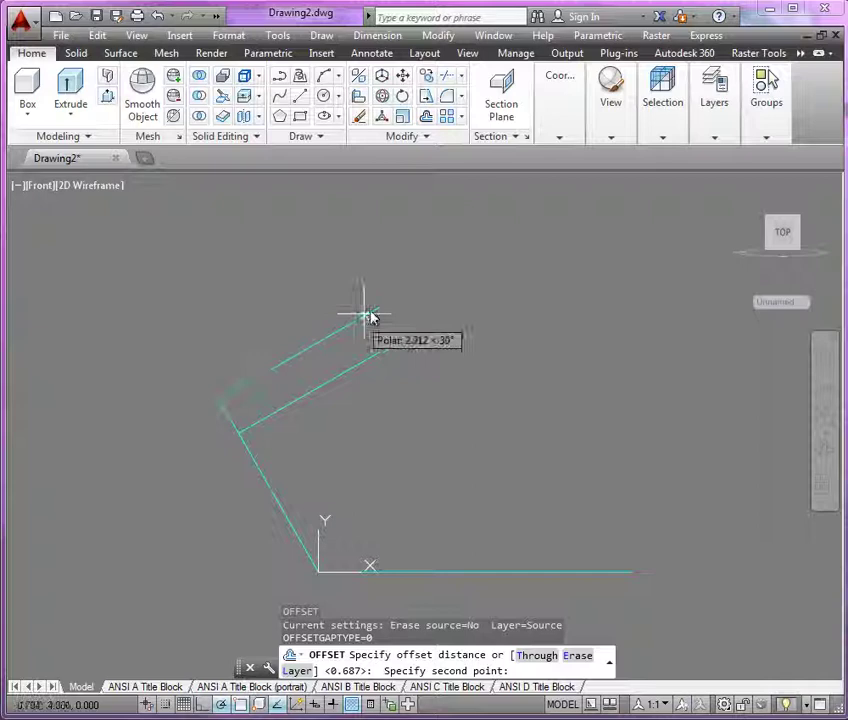
pyautogui.click(379, 308)
pyautogui.click(255, 459)
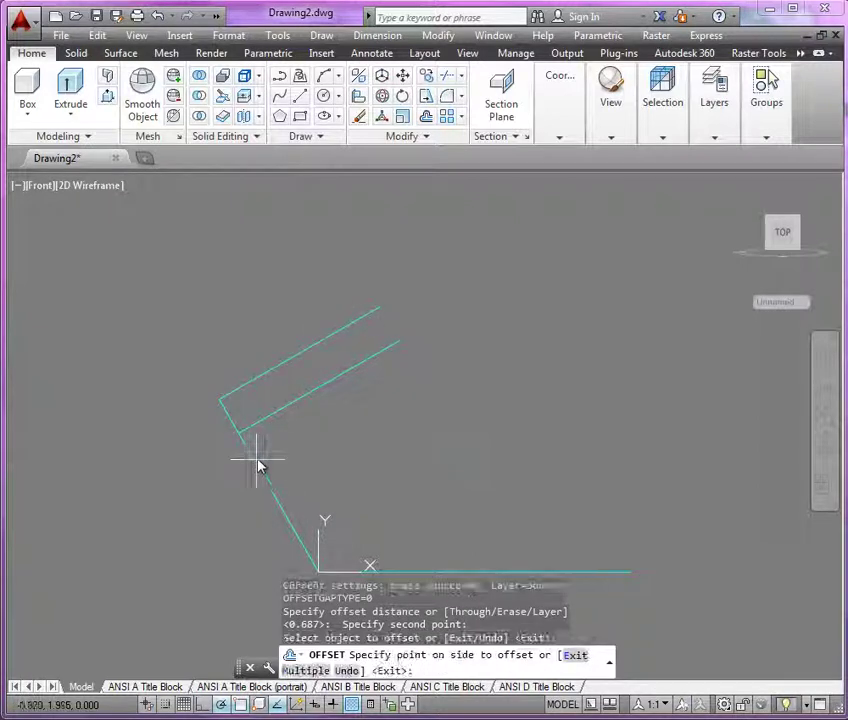
pyautogui.click(363, 441)
pyautogui.press('Return')
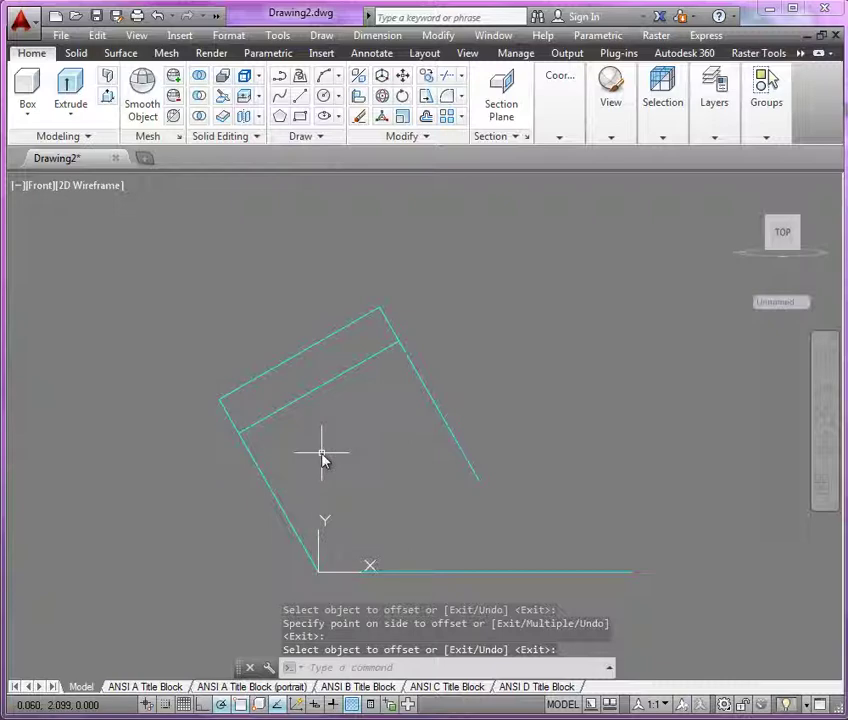
# Offset the inclined line starting at the origin by .75 toward the inside of the bracket.
pyautogui.press('Return')
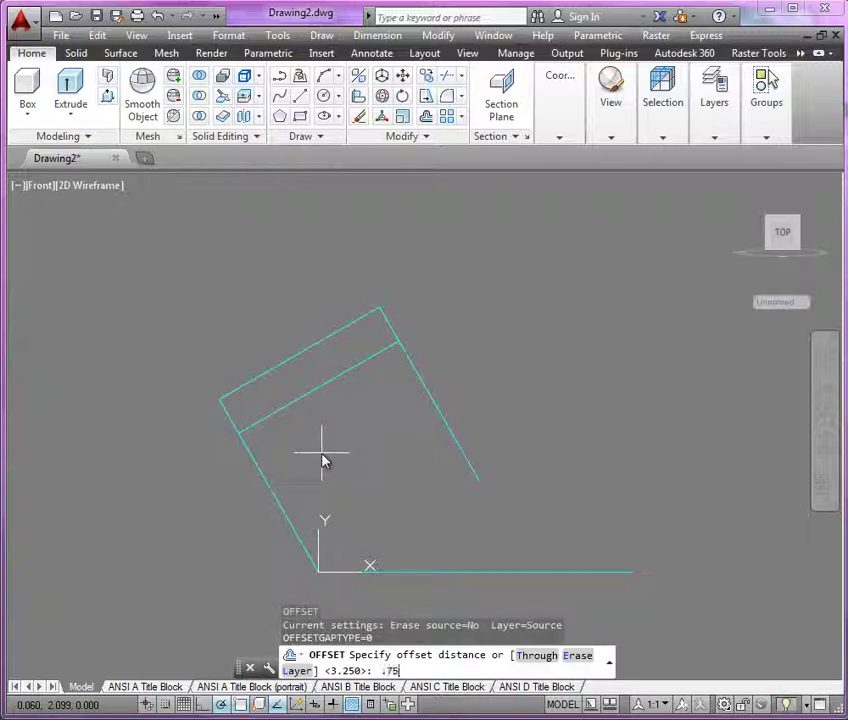
pyautogui.press('Return')
pyautogui.click(270, 485)
pyautogui.click(328, 462)
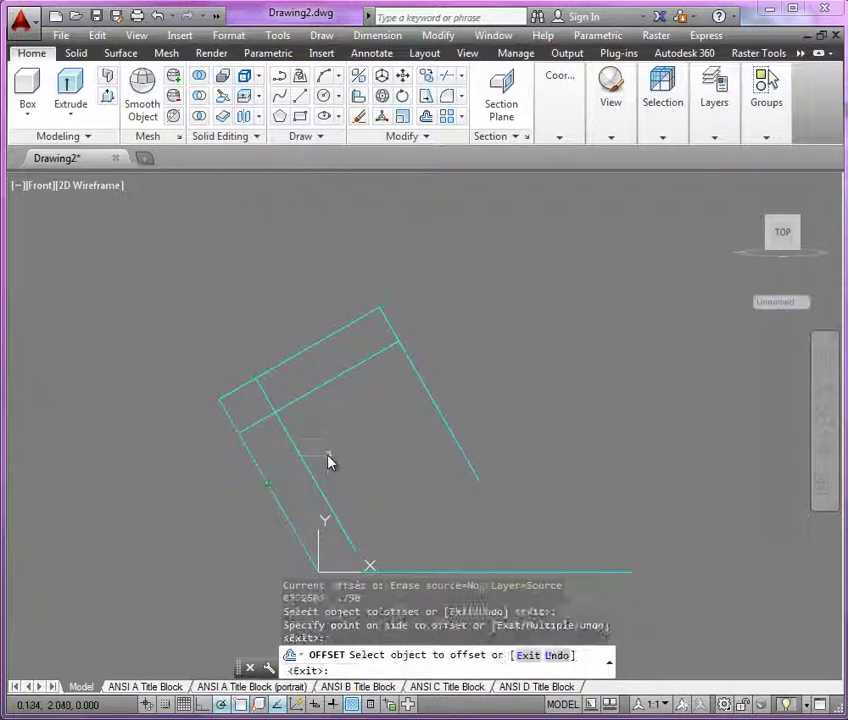
pyautogui.press('Return')
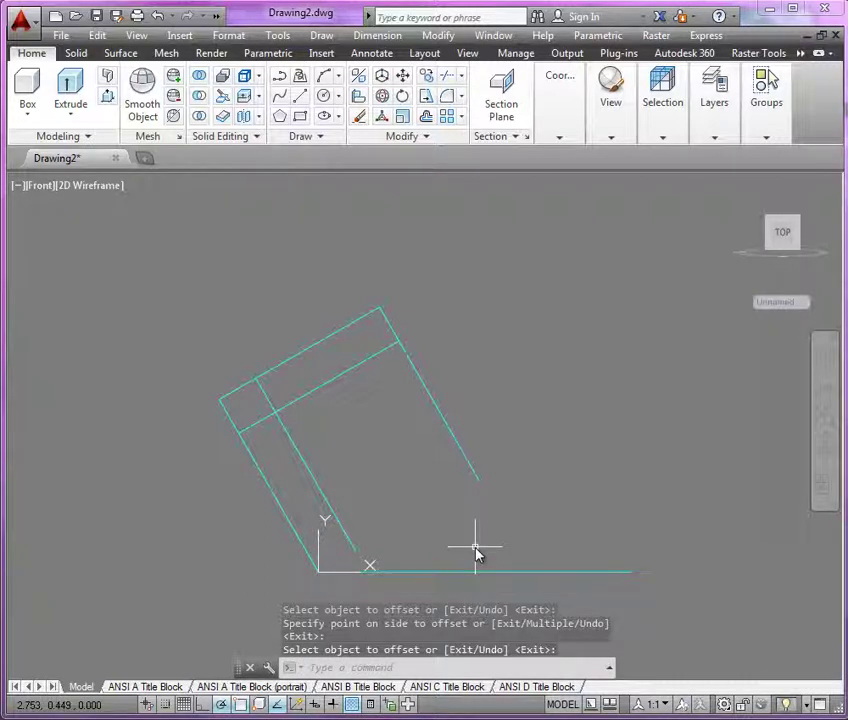
# Offset the horizontal base line upward by .75.
pyautogui.press('Return')
pyautogui.write('.75')
pyautogui.press('Return')
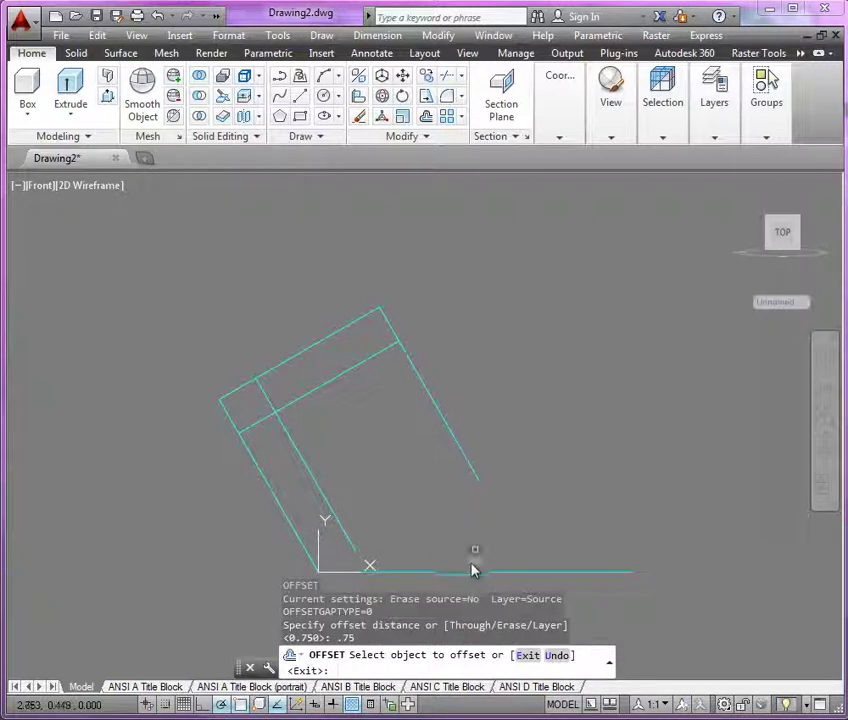
pyautogui.click(471, 572)
pyautogui.click(468, 541)
pyautogui.press('Return')
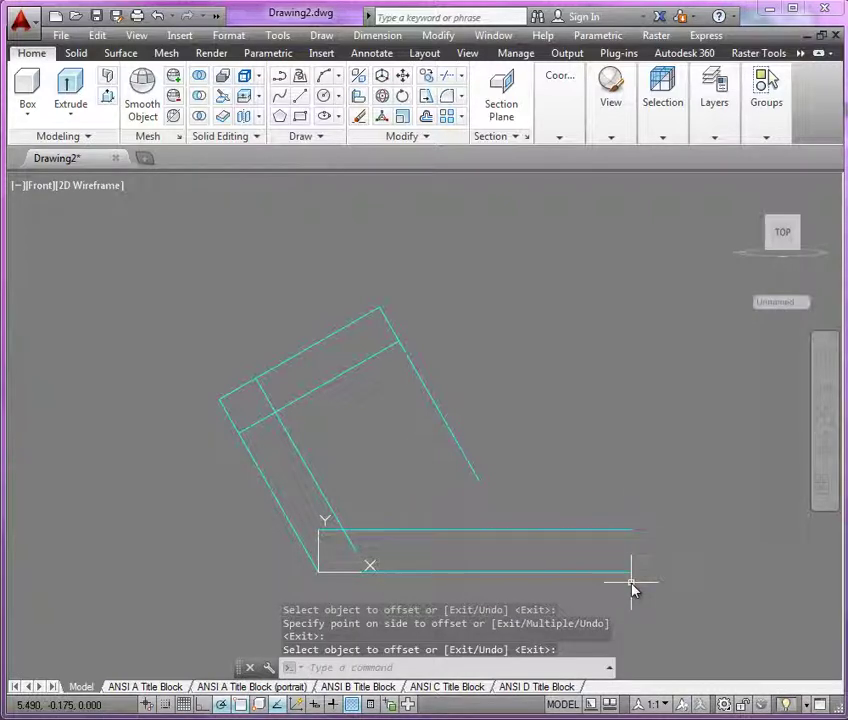
# Draw a vertical line joining the outer endpoints of the two horizontal base lines to close the base's free end.
pyautogui.write('l')
pyautogui.press('Return')
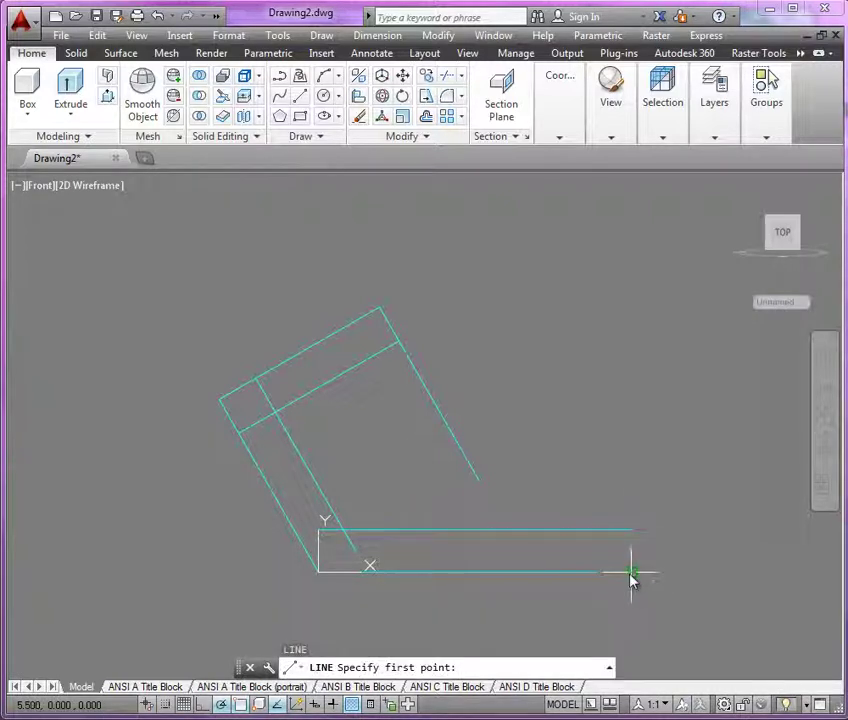
pyautogui.click(631, 531)
pyautogui.click(631, 571)
pyautogui.press('Return')
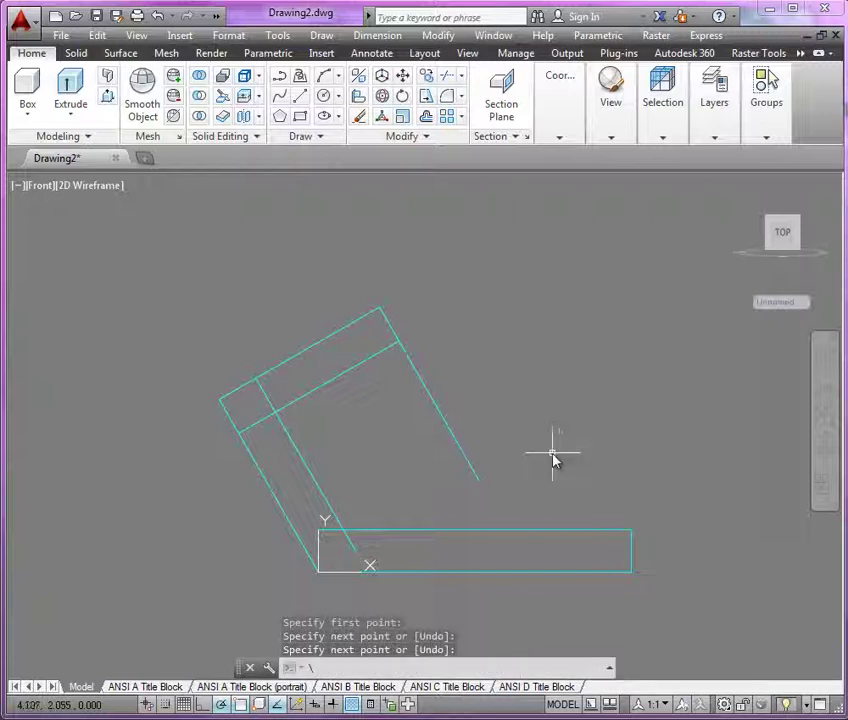
pyautogui.write('\\tr')
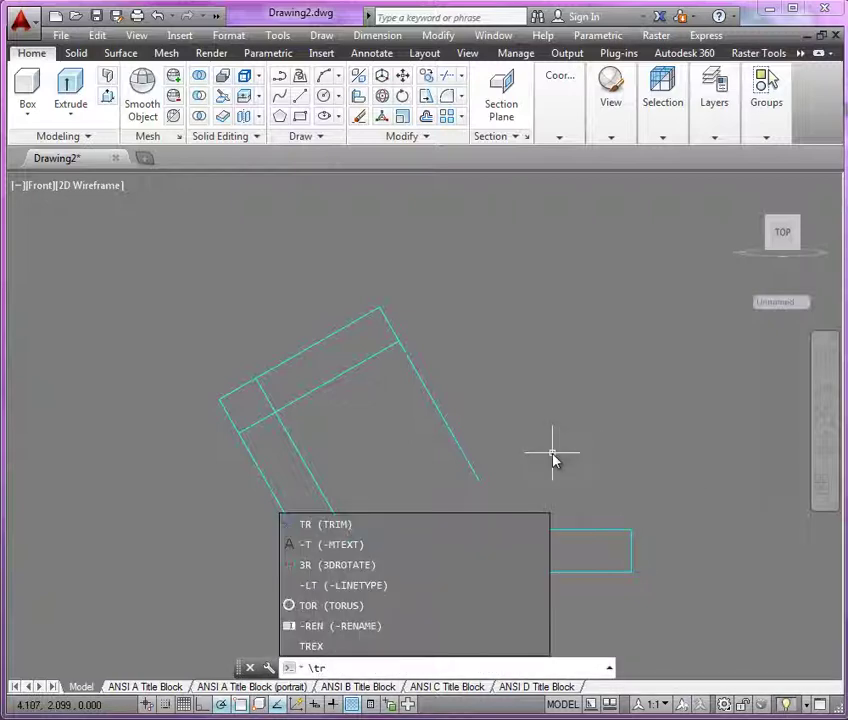
pyautogui.press('Escape')
pyautogui.write('l')
pyautogui.press('Return')
pyautogui.click(374, 522)
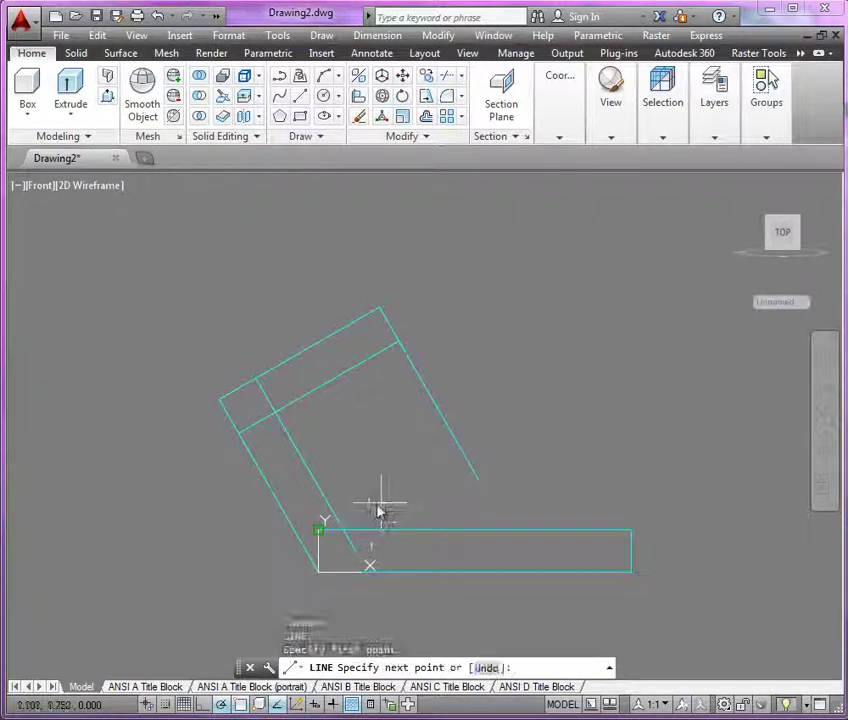
pyautogui.press('Escape')
# Trim the overlapping line ends at both inner corners and the line extending past the upper arm, leaving only the bracket outline.
pyautogui.write('tr')
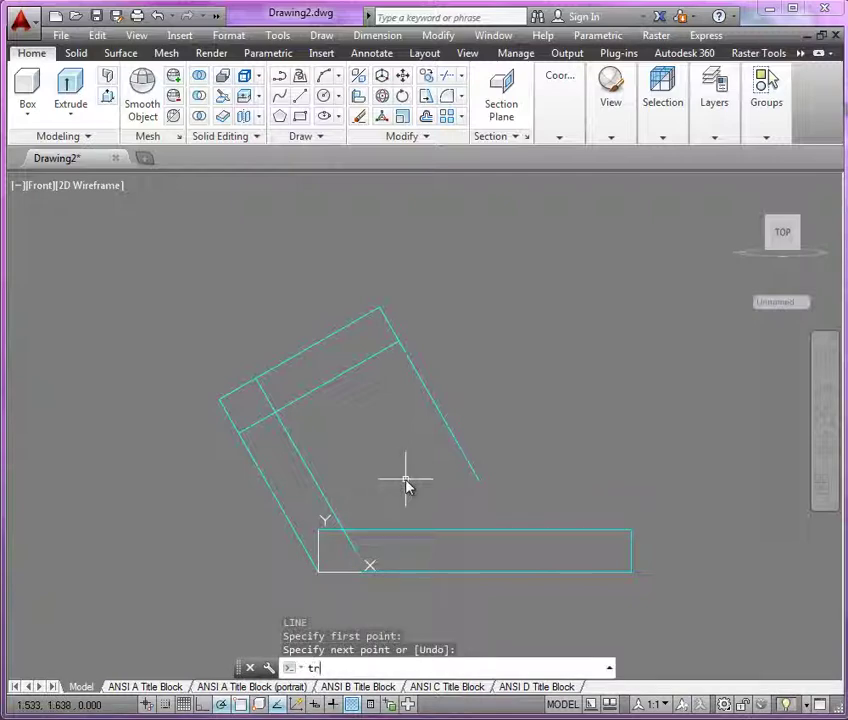
pyautogui.press('Return')
pyautogui.click(345, 545)
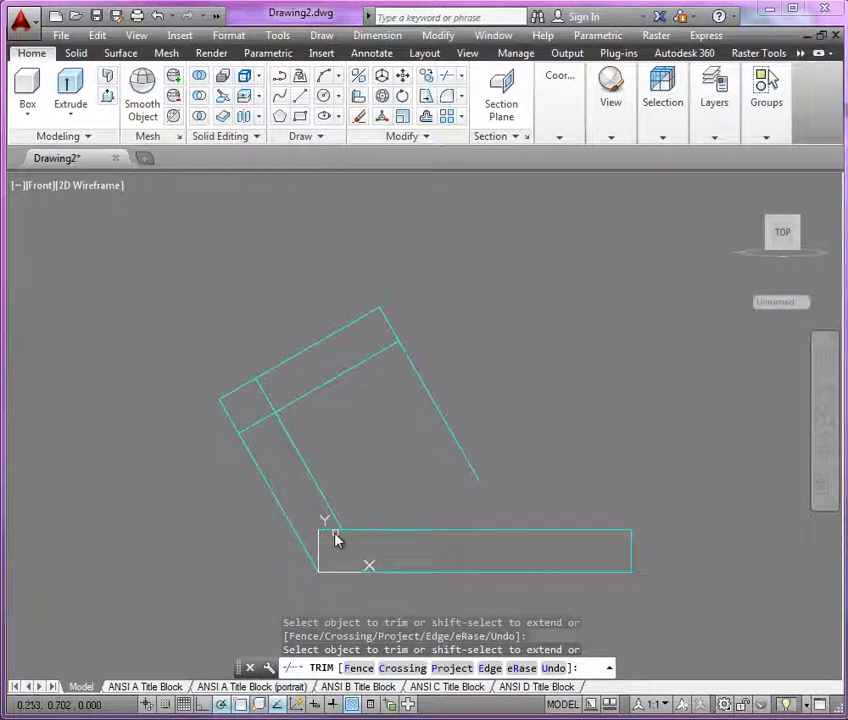
pyautogui.click(330, 531)
pyautogui.click(267, 417)
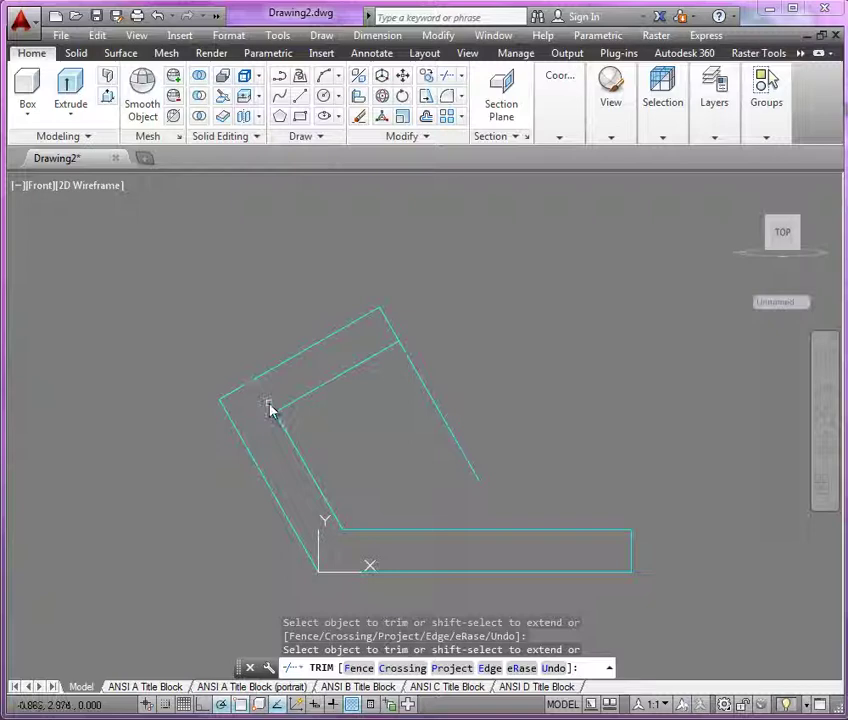
pyautogui.click(272, 405)
pyautogui.click(422, 389)
pyautogui.press('Return')
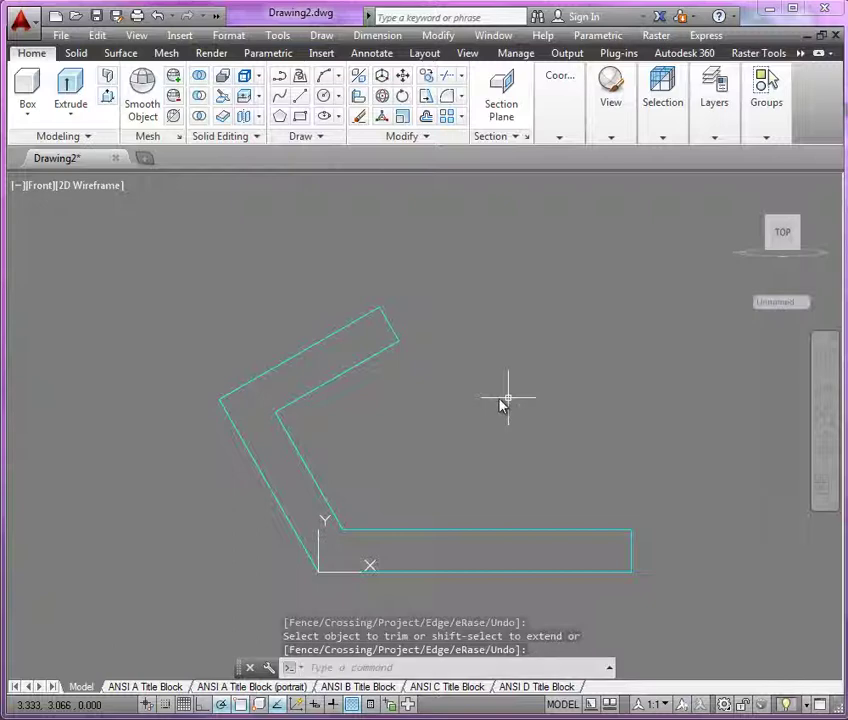
# Convert all lines of the closed bracket outline into a single region.
pyautogui.click(322, 140)
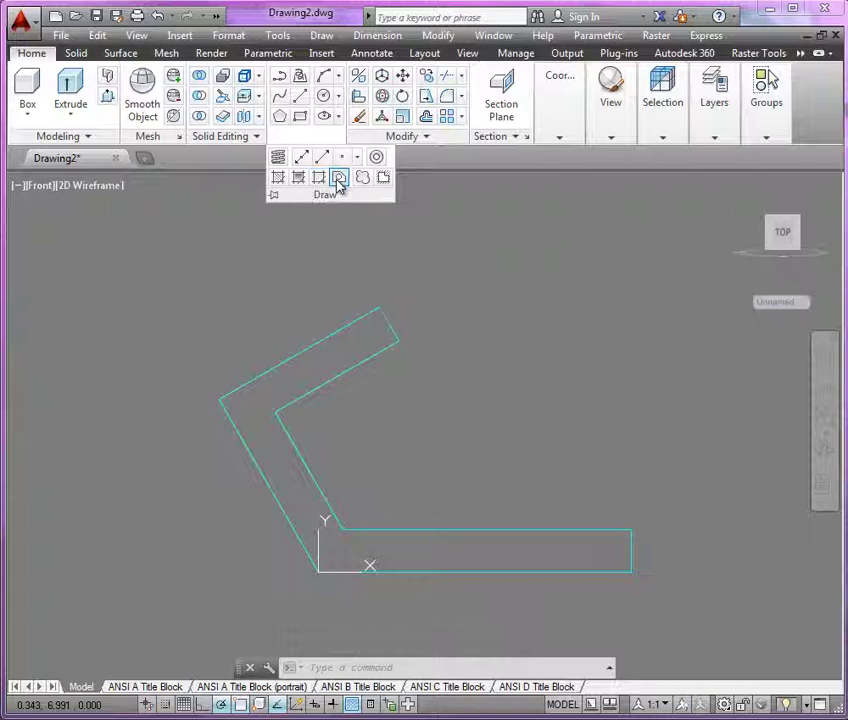
pyautogui.click(338, 180)
pyautogui.click(640, 292)
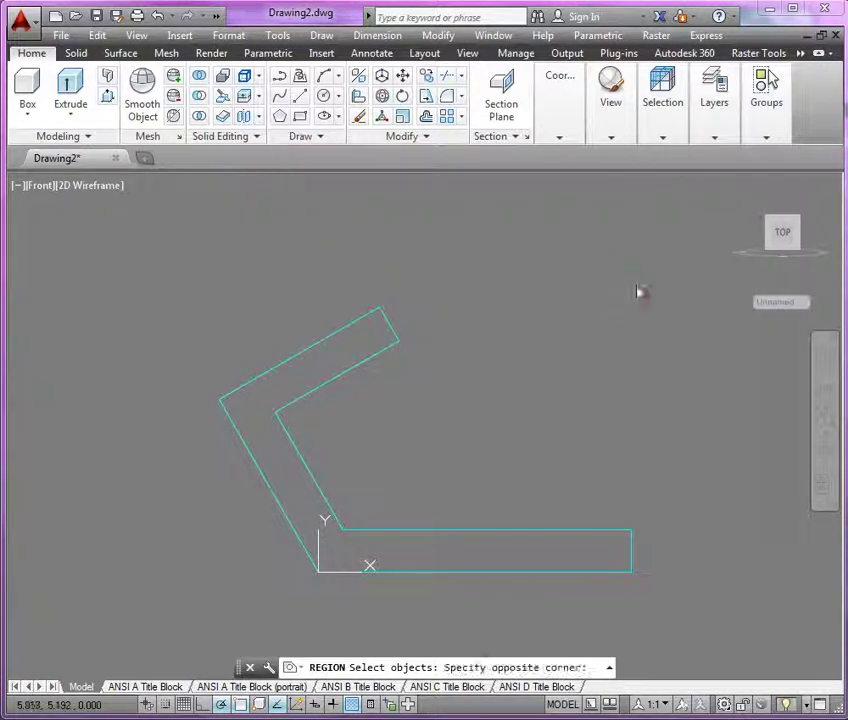
pyautogui.click(210, 606)
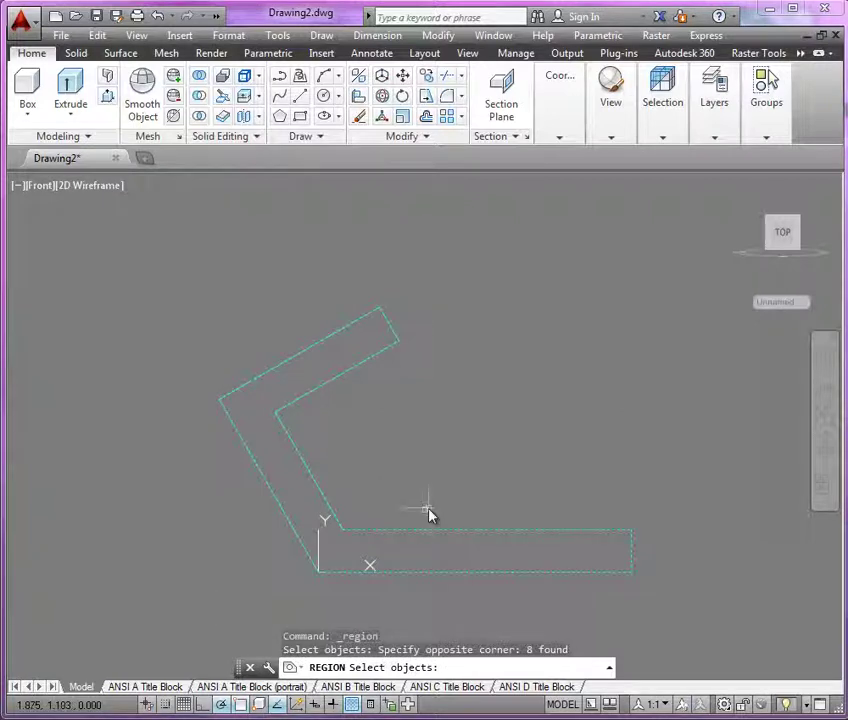
pyautogui.press('Return')
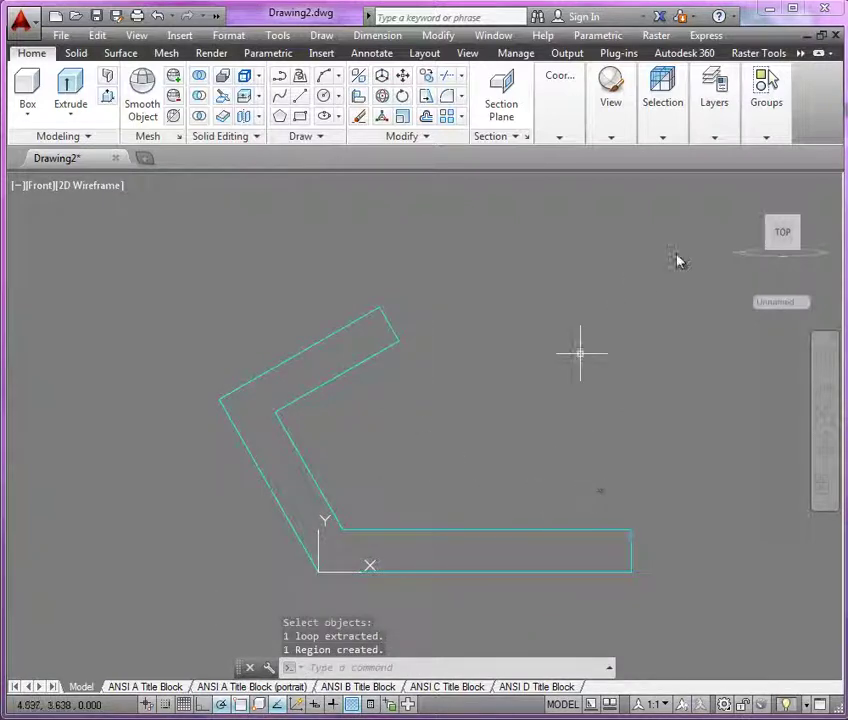
# Switch the model to the SE Isometric view.
pyautogui.click(800, 222)
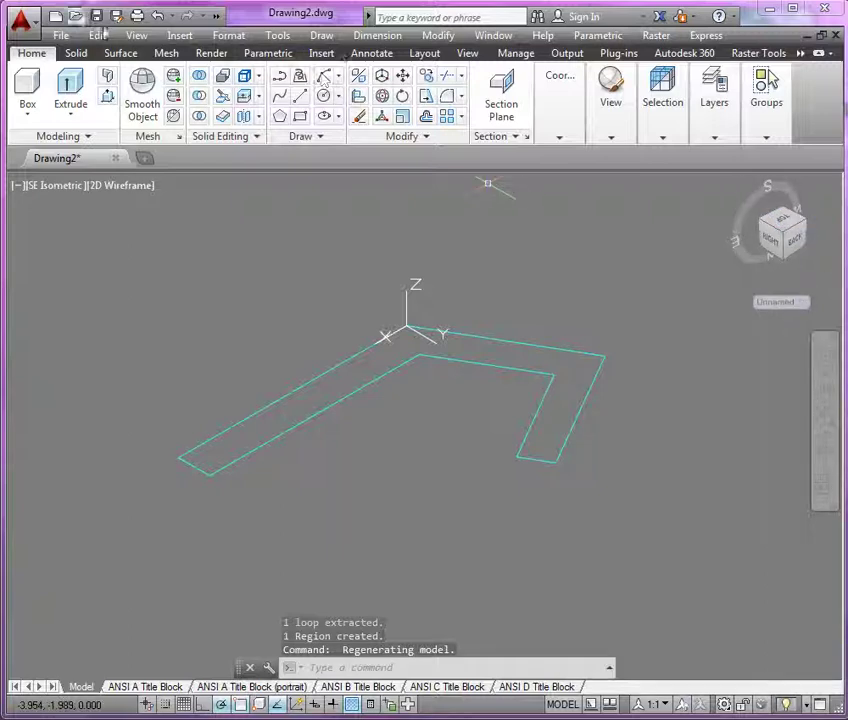
pyautogui.click(467, 53)
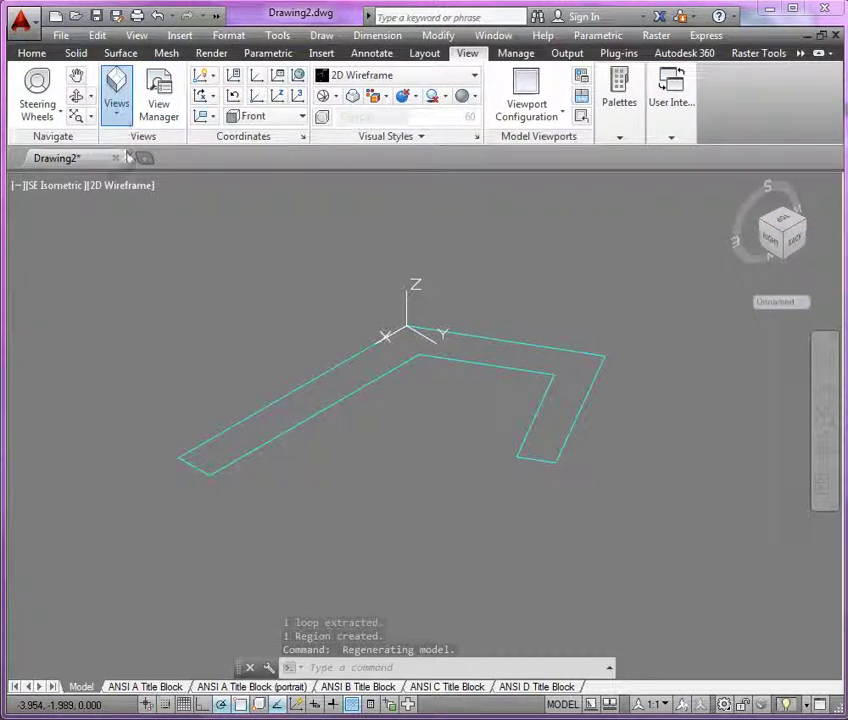
pyautogui.click(116, 100)
pyautogui.click(160, 256)
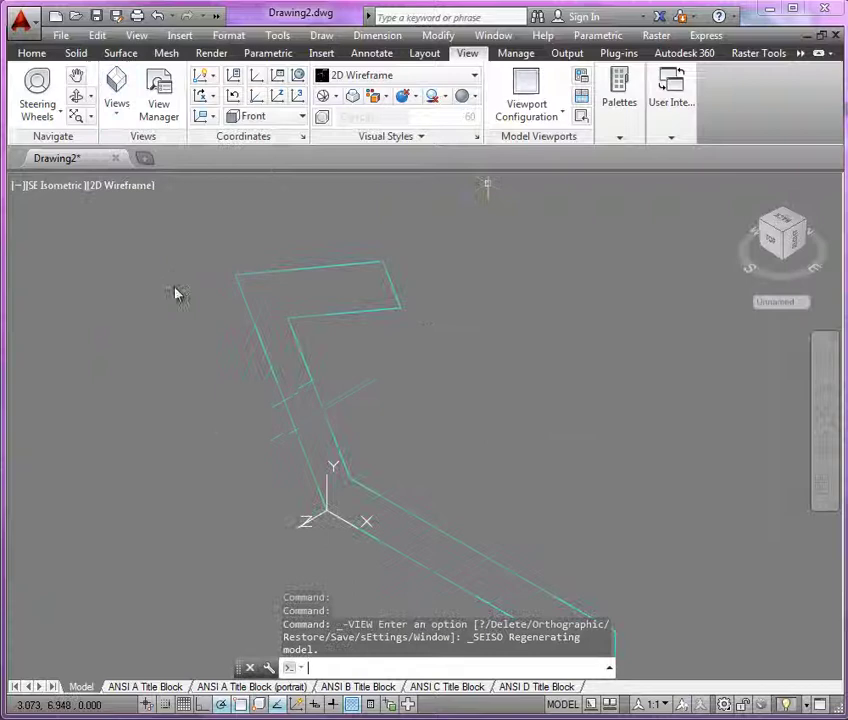
pyautogui.moveTo(140, 401); pyautogui.dragTo(163, 401, button='middle')
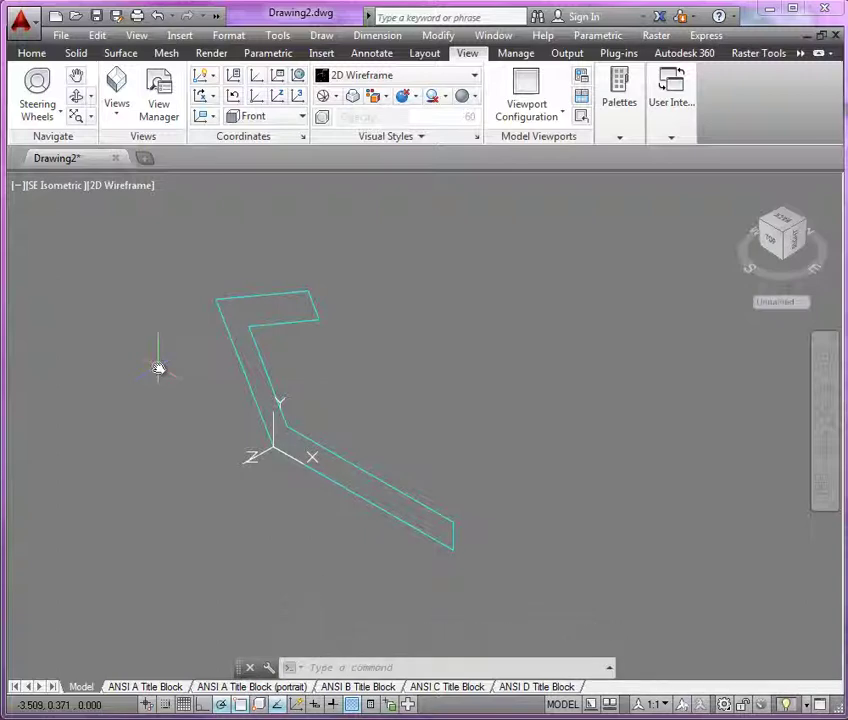
# Extrude the bracket region to a height of 2.50.
pyautogui.click(31, 53)
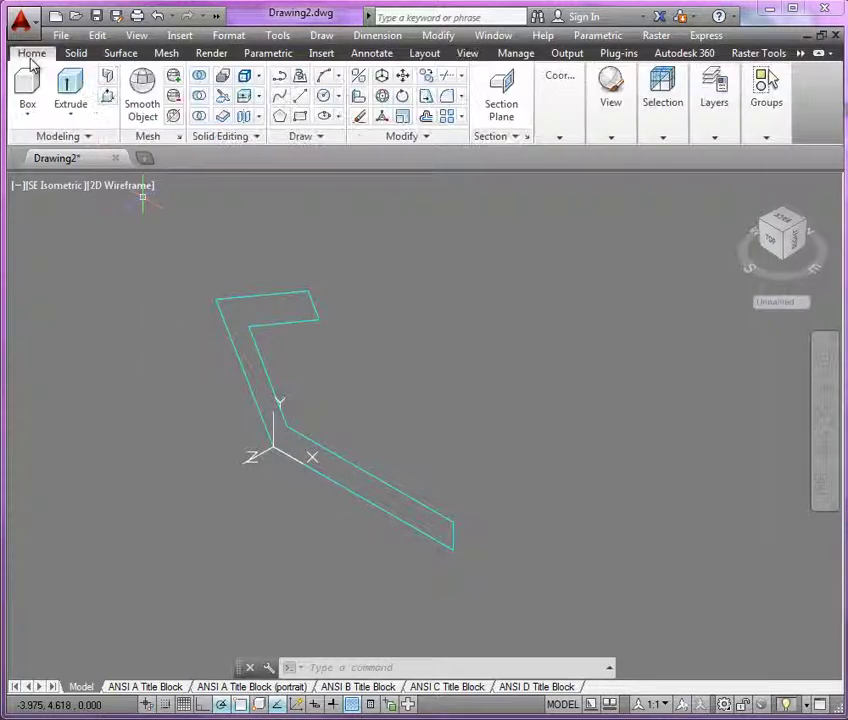
pyautogui.click(70, 88)
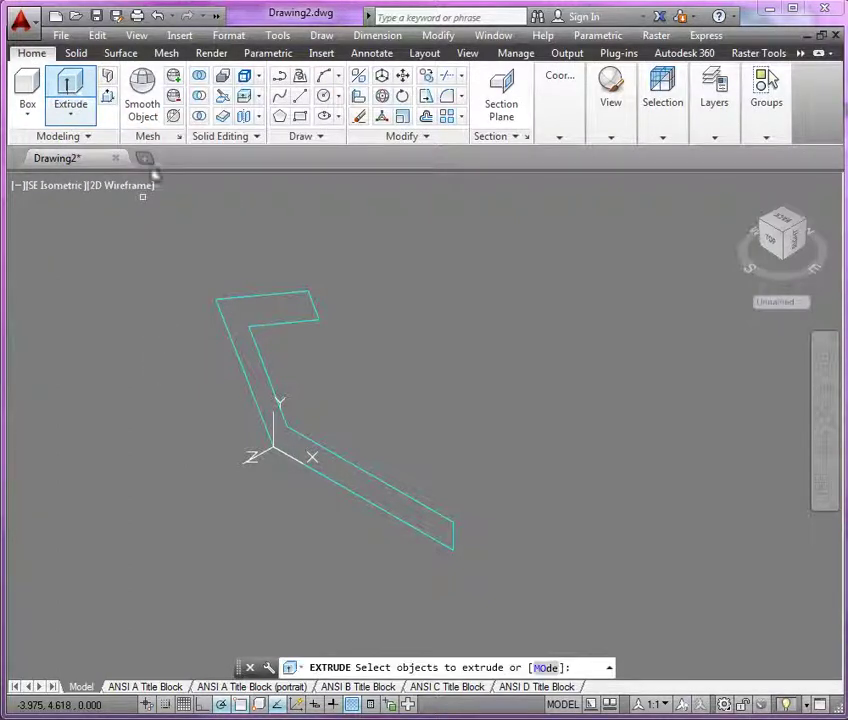
pyautogui.click(308, 293)
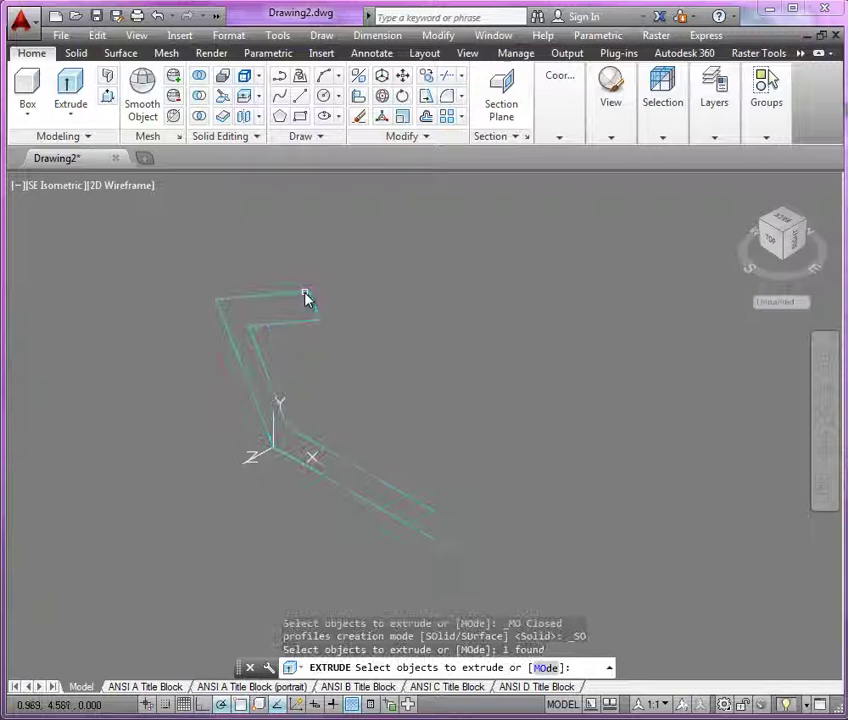
pyautogui.press('Return')
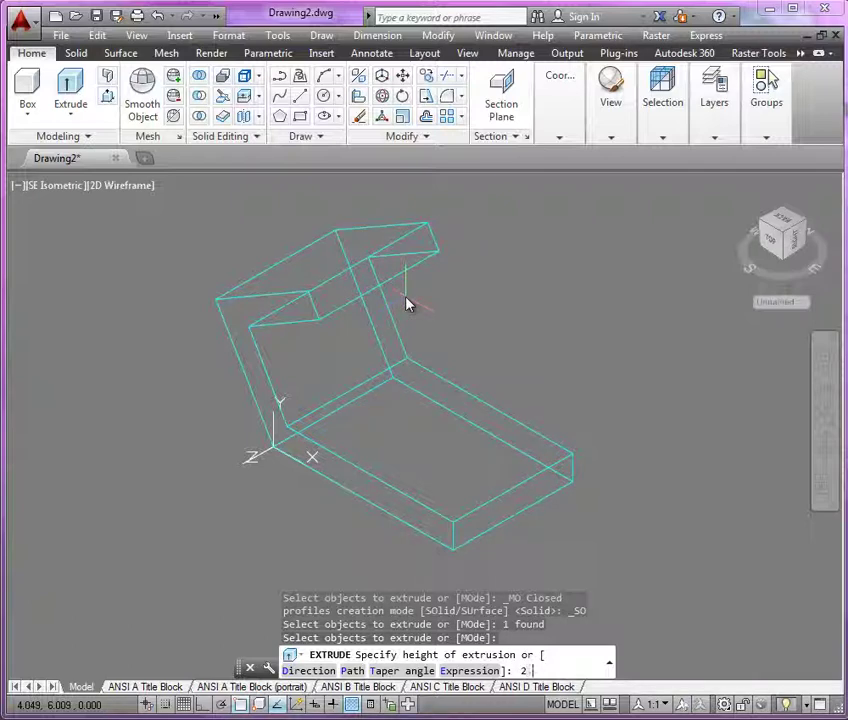
pyautogui.write('2.50')
pyautogui.press('Return')
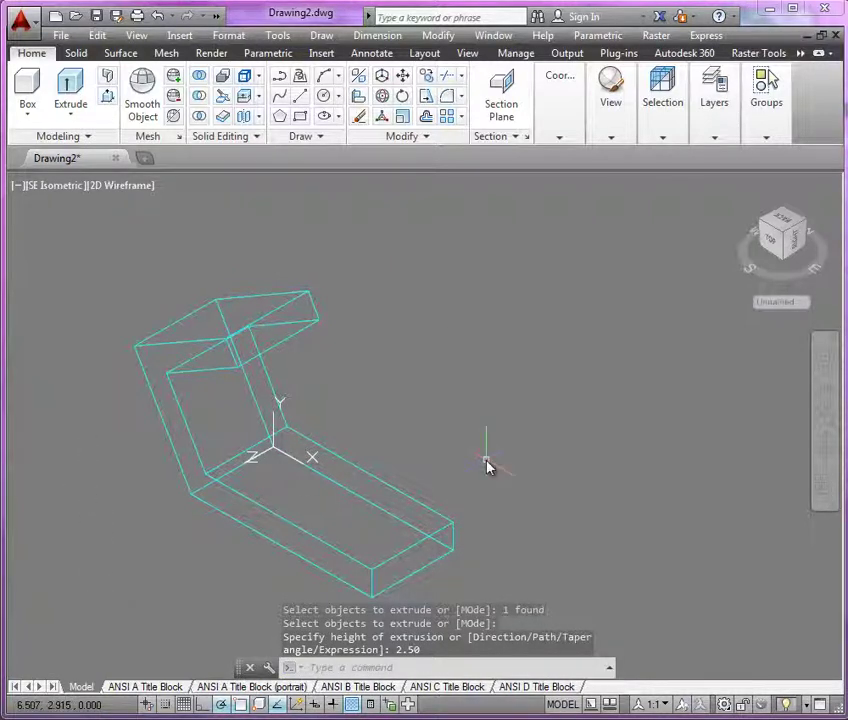
# Split the model space into two vertical viewports and fit the bracket at a larger scale in the second one.
pyautogui.scroll(-3, 432, 337)
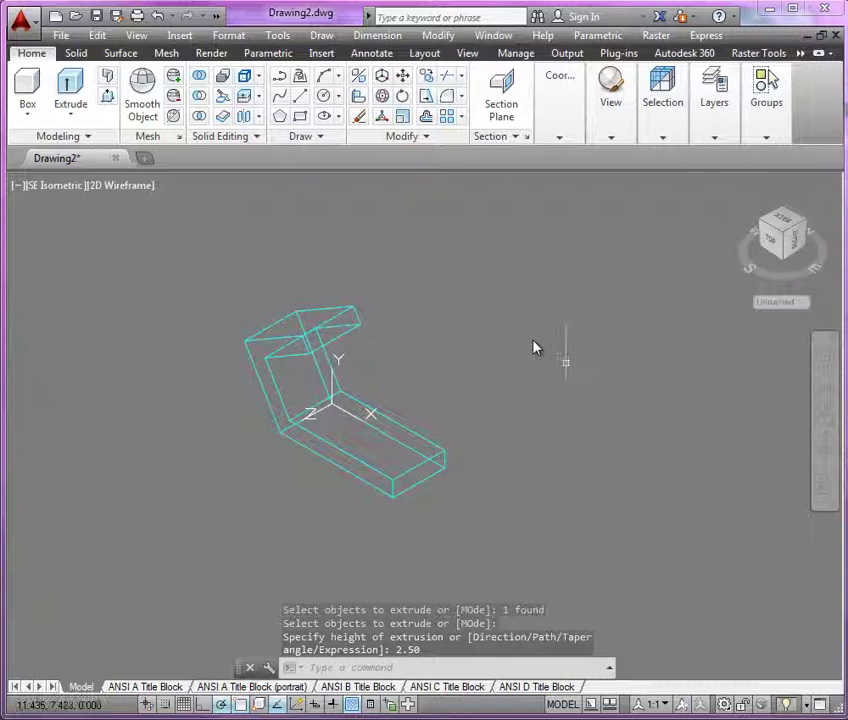
pyautogui.click(140, 37)
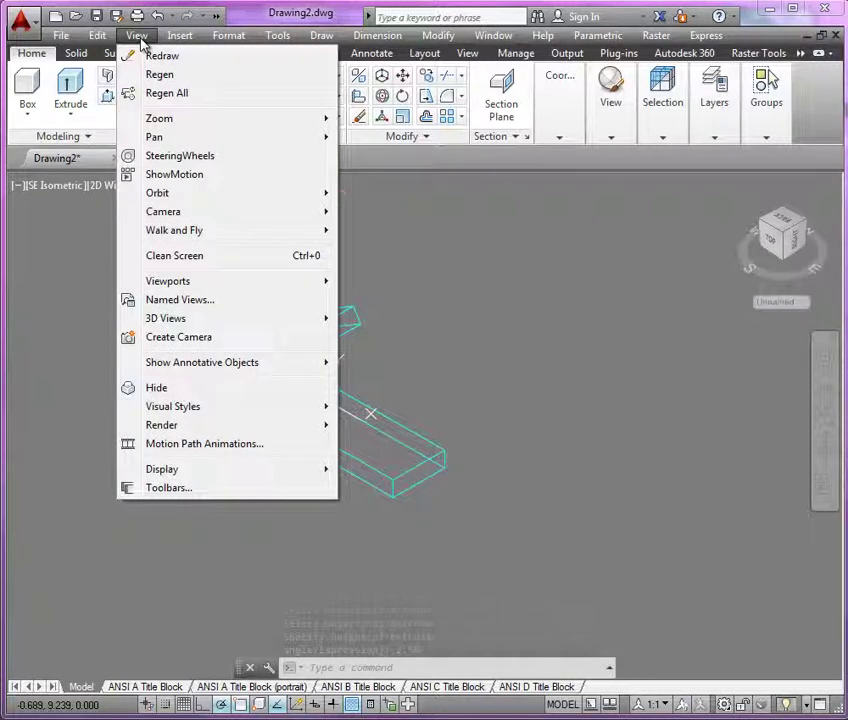
pyautogui.moveTo(157, 285)
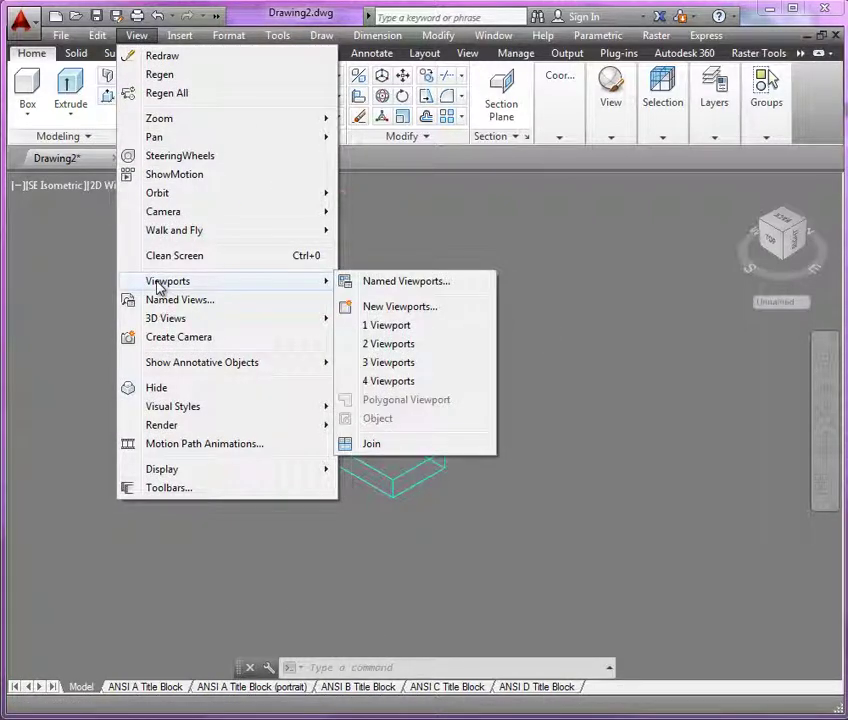
pyautogui.click(410, 344)
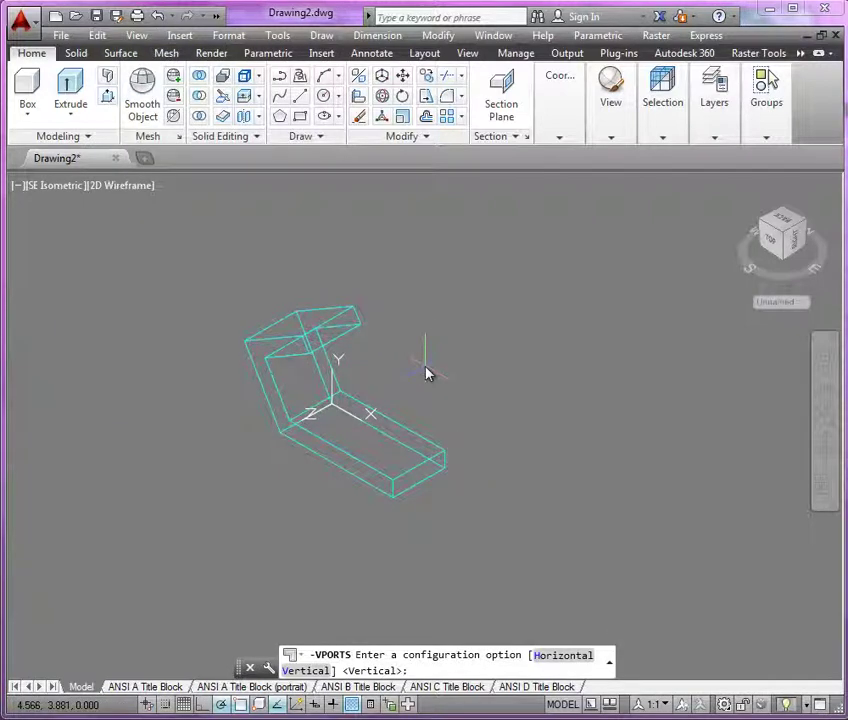
pyautogui.write('v')
pyautogui.press('Return')
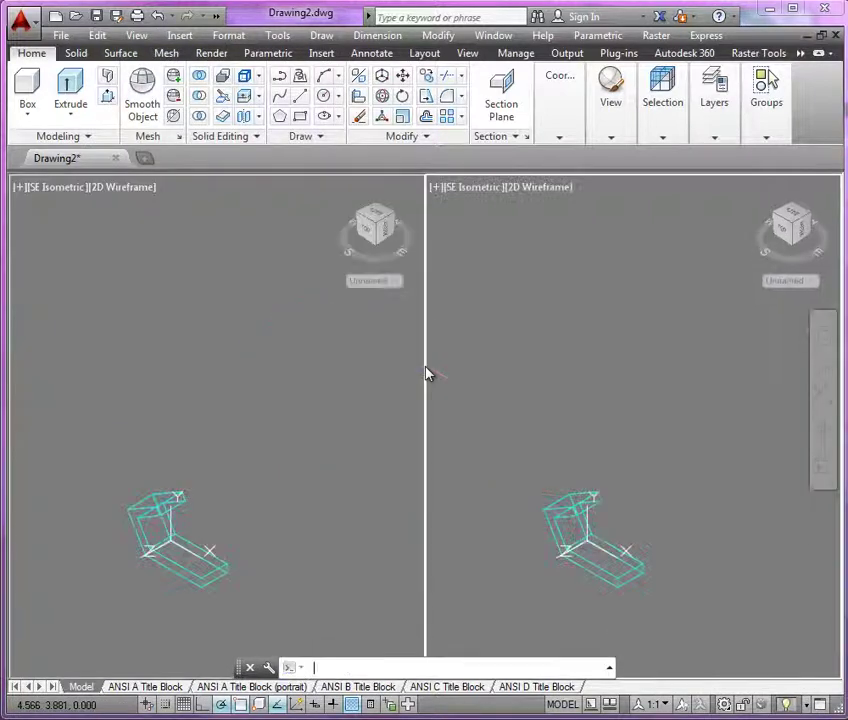
pyautogui.scroll(5, 564, 583)
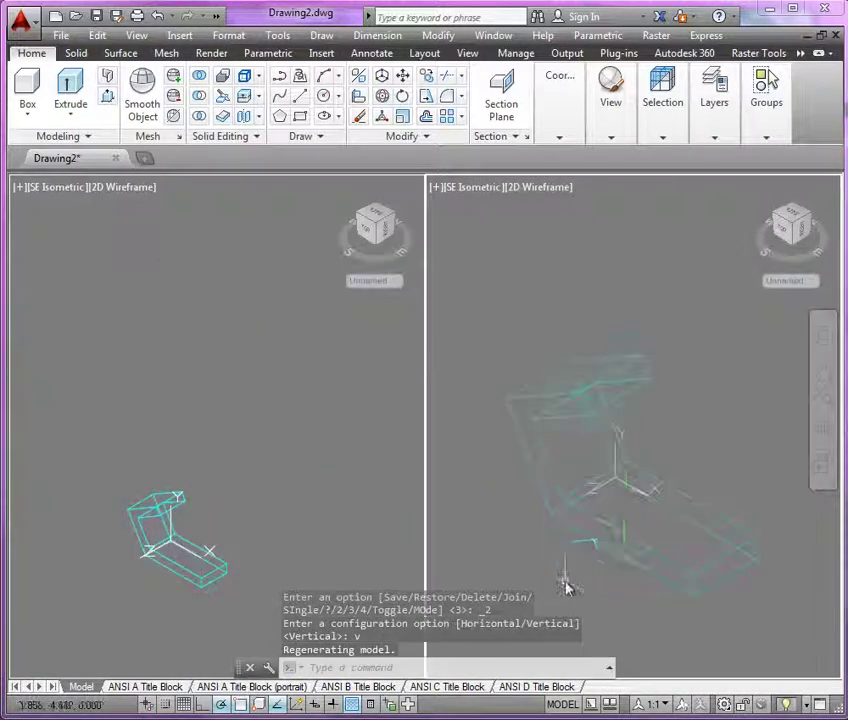
pyautogui.scroll(-1, 592, 519)
# Set the first viewport's coordinate system to WCS and show the bracket there in Front view.
pyautogui.click(354, 458)
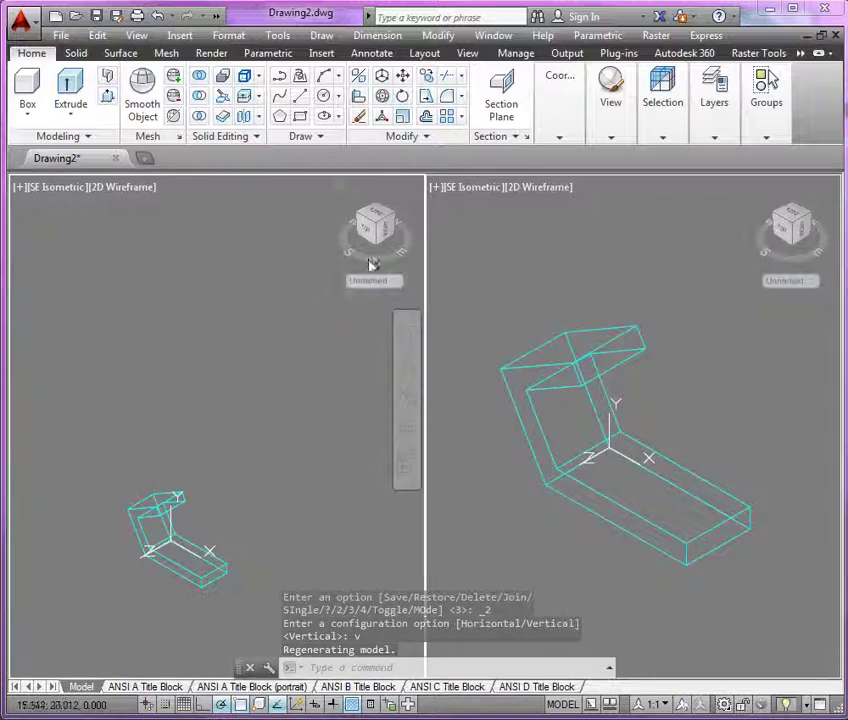
pyautogui.click(388, 283)
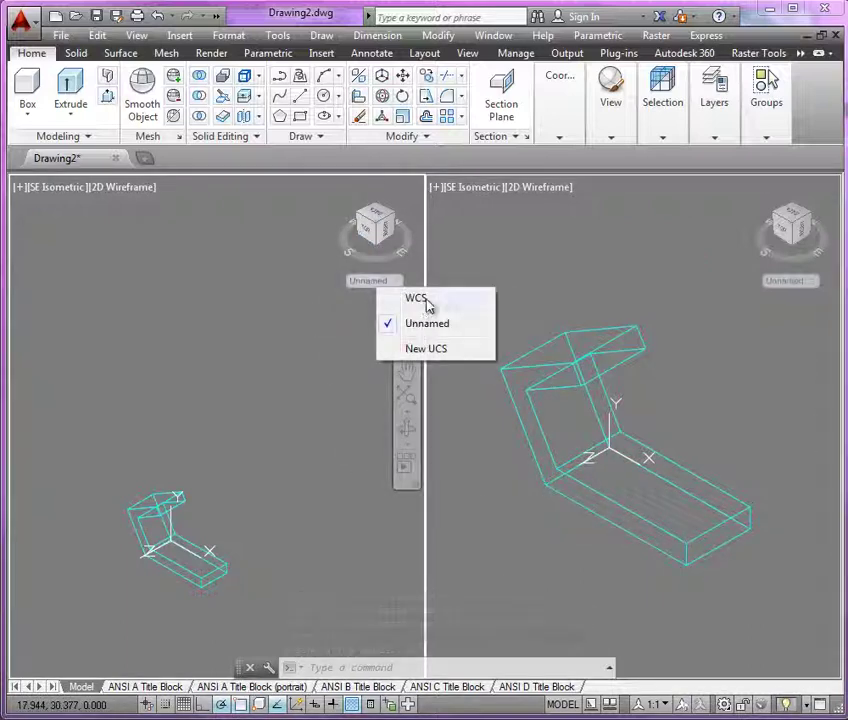
pyautogui.click(422, 297)
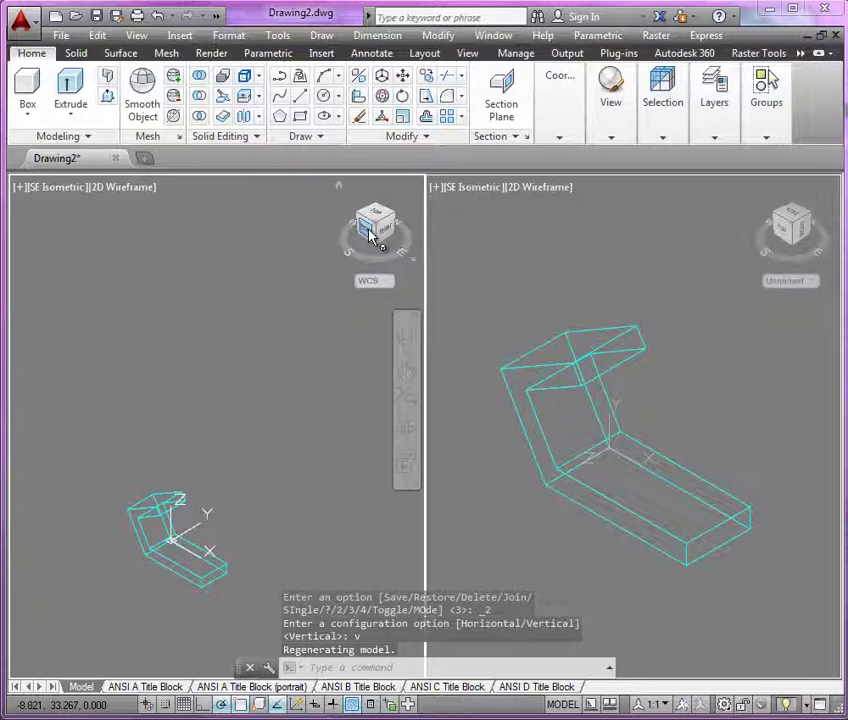
pyautogui.click(370, 234)
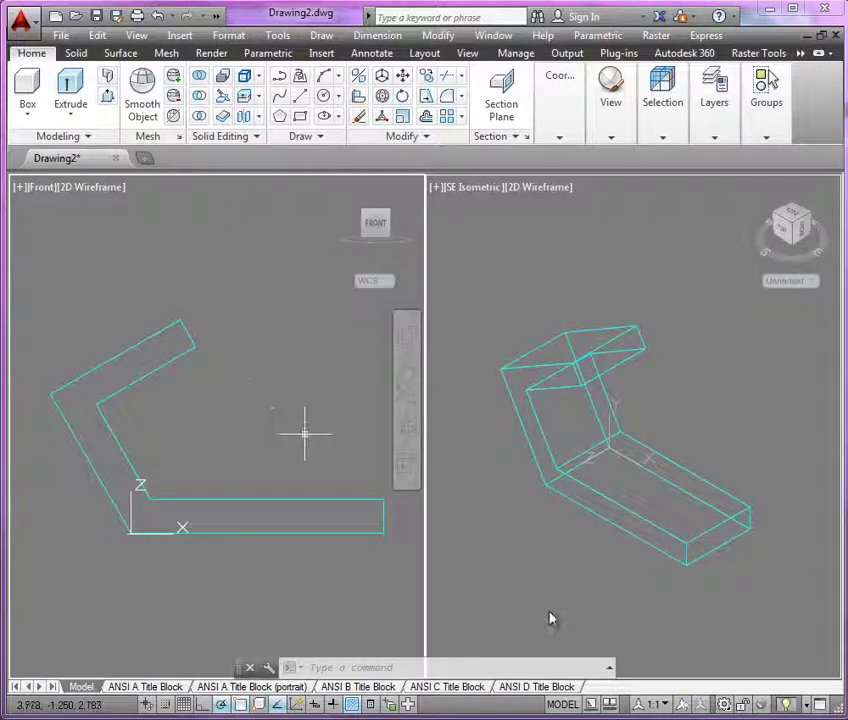
# Set the visual style of the second, SE Isometric viewport to Conceptual.
pyautogui.click(548, 197)
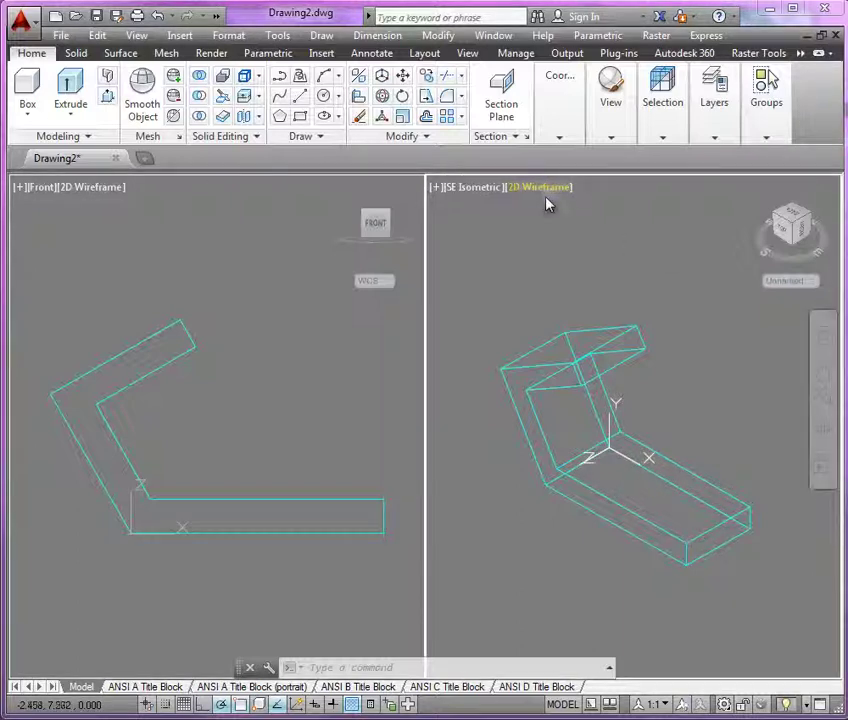
pyautogui.click(542, 189)
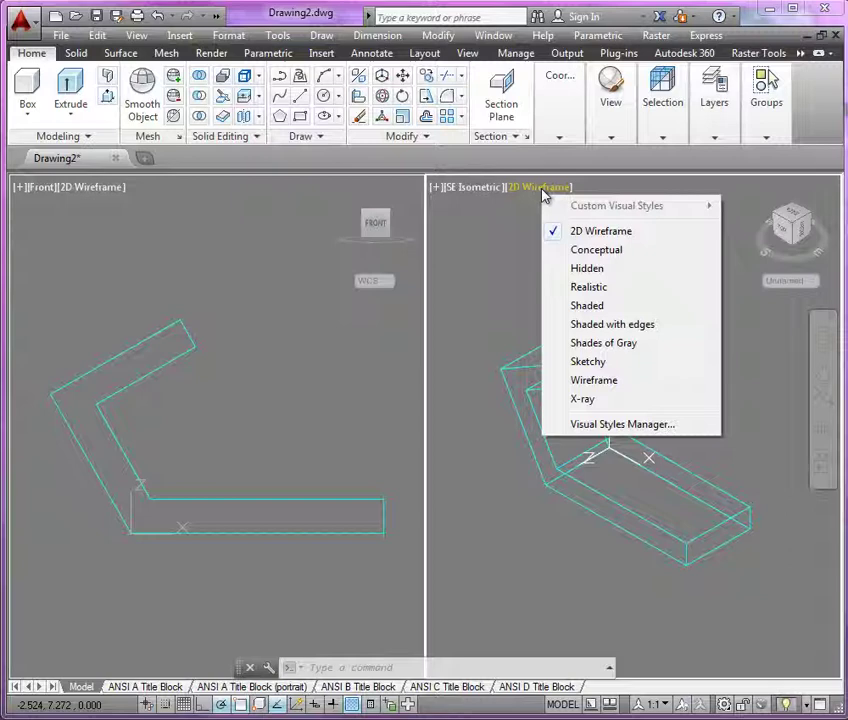
pyautogui.click(604, 252)
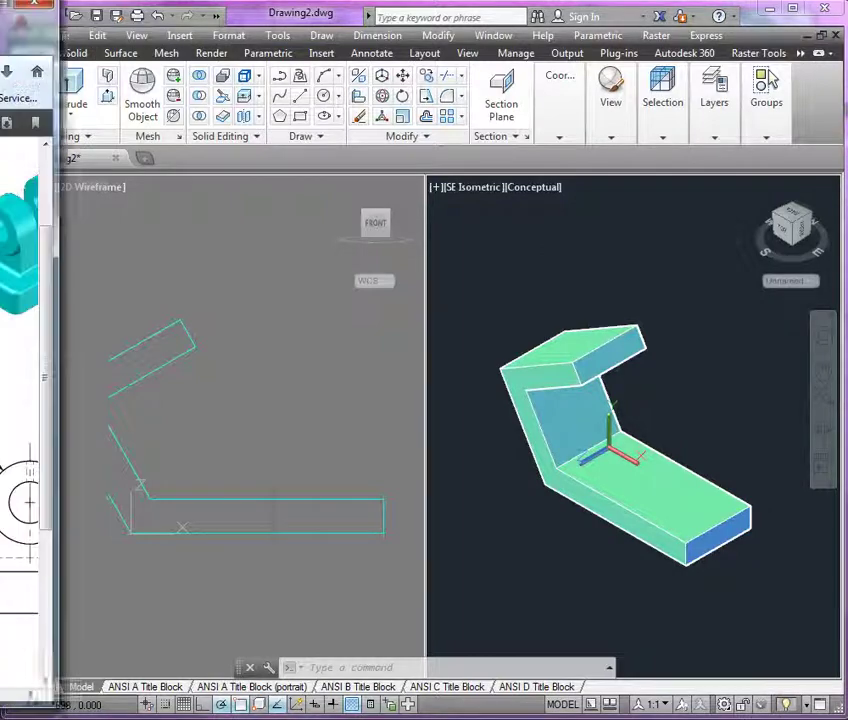
# Bring the control bracket's PDF drawing into view and consult it.
pyautogui.moveTo(0, 33); pyautogui.dragTo(480, 33)
pyautogui.scroll(3, 256, 199)
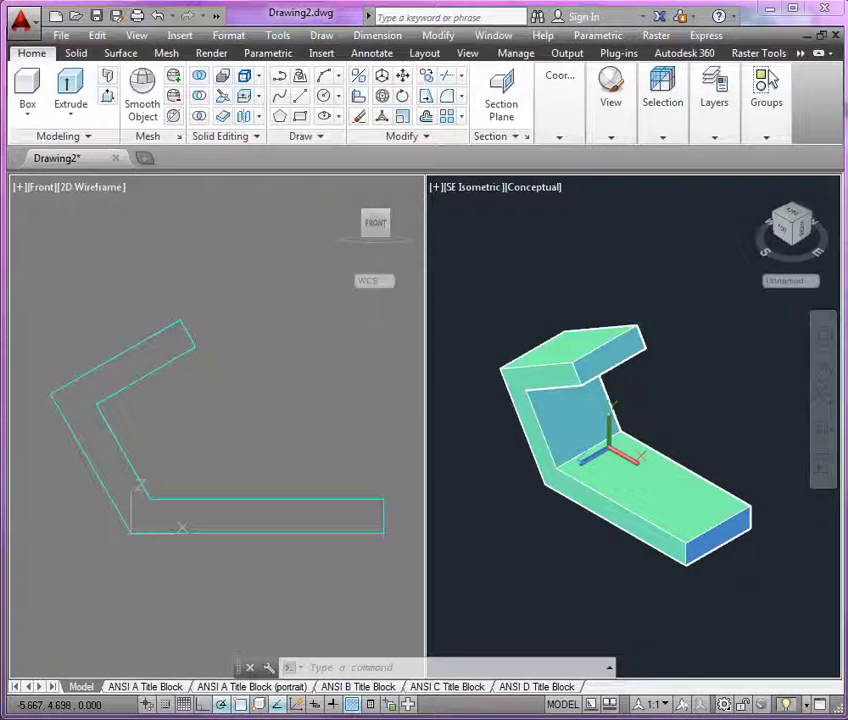
# Fillet the far corner edge at the free end of the bracket's upper arm with radius 1.250, using the Multiple option.
pyautogui.scroll(5, 612, 372)
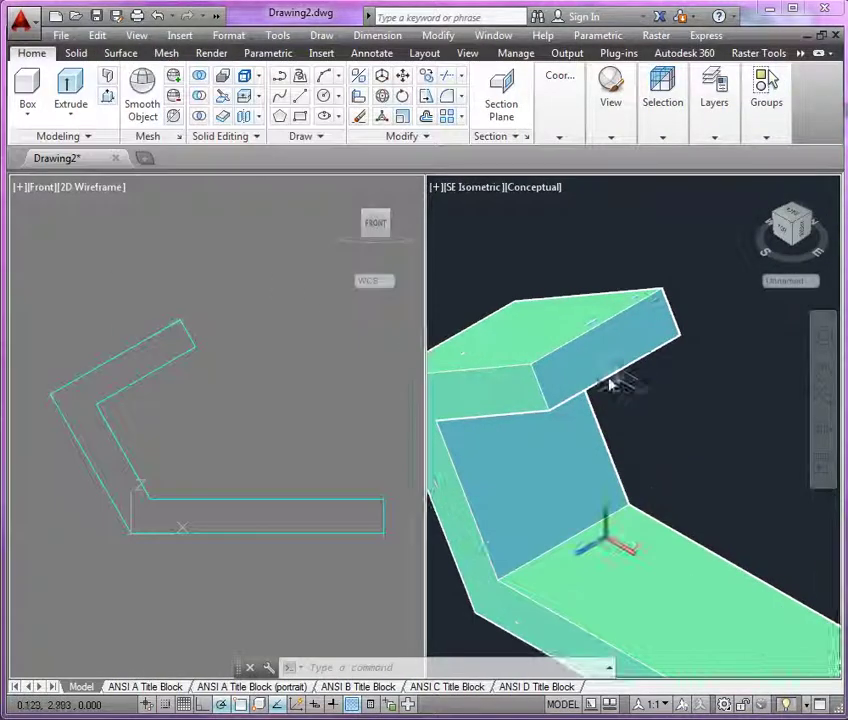
pyautogui.press('Escape')
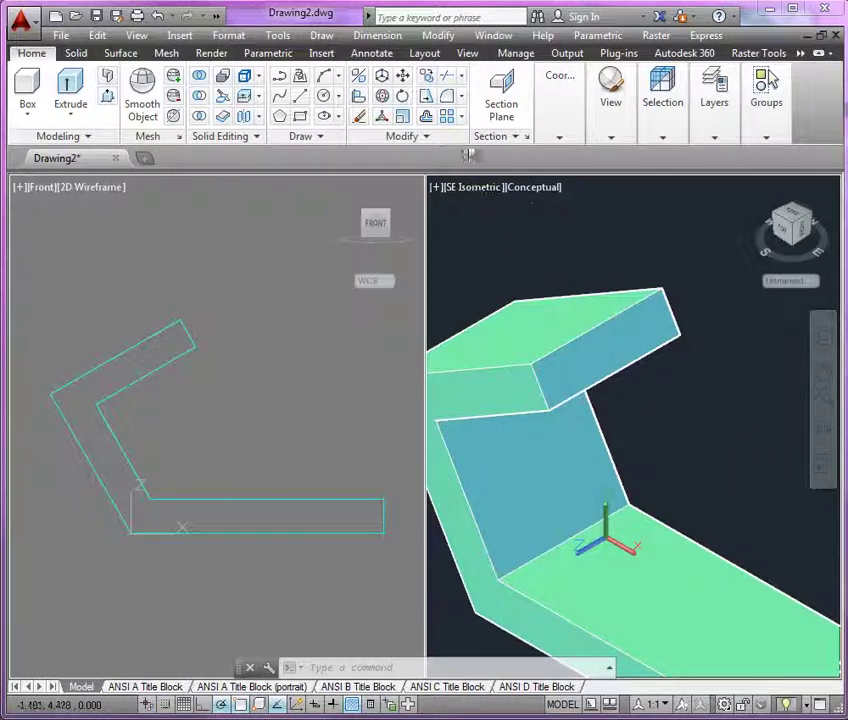
pyautogui.click(446, 100)
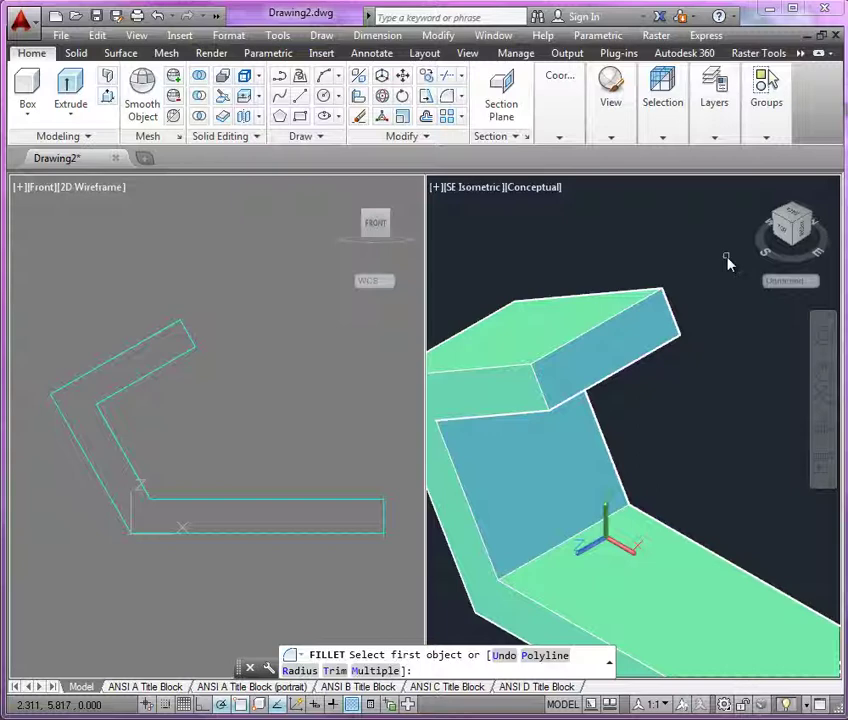
pyautogui.press('Return')
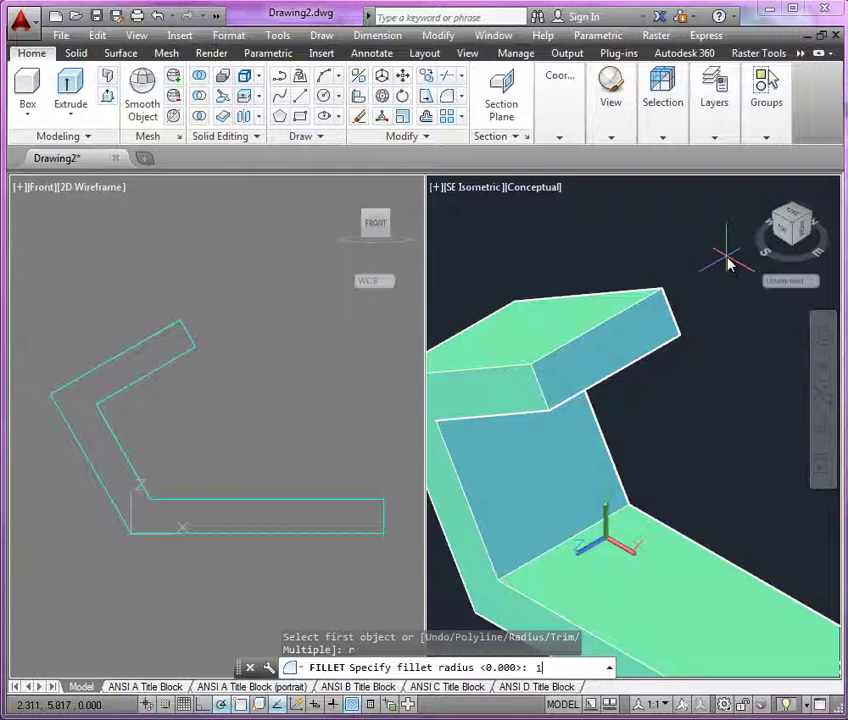
pyautogui.write('1.250')
pyautogui.press('Return')
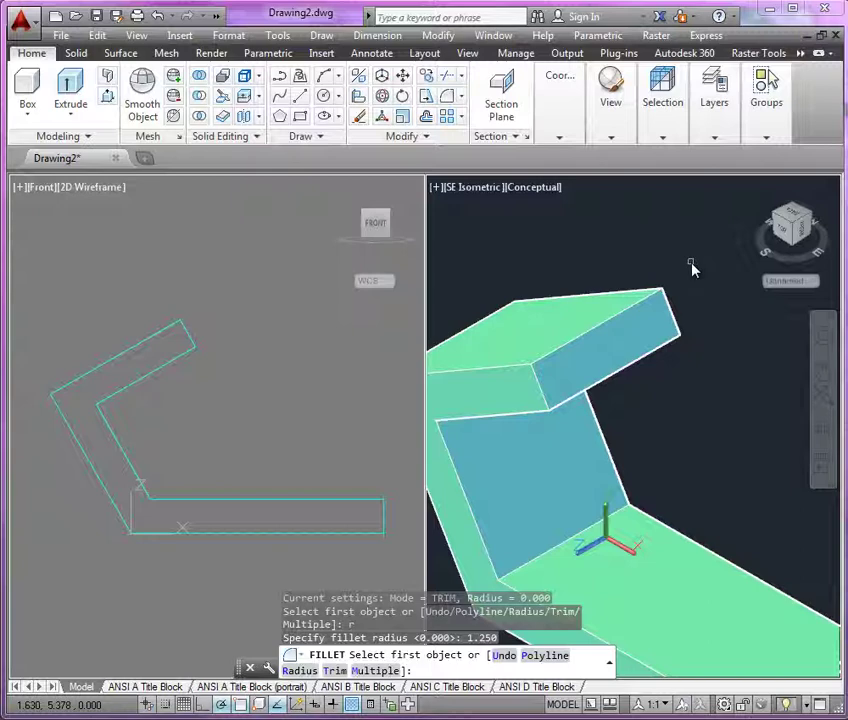
pyautogui.write('m')
pyautogui.press('Return')
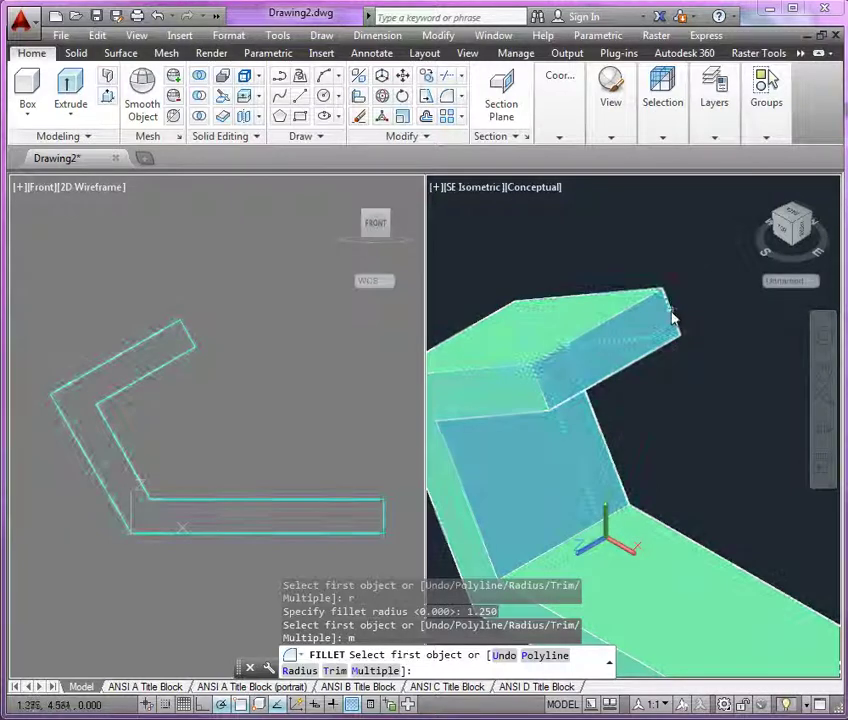
pyautogui.scroll(3, 690, 318)
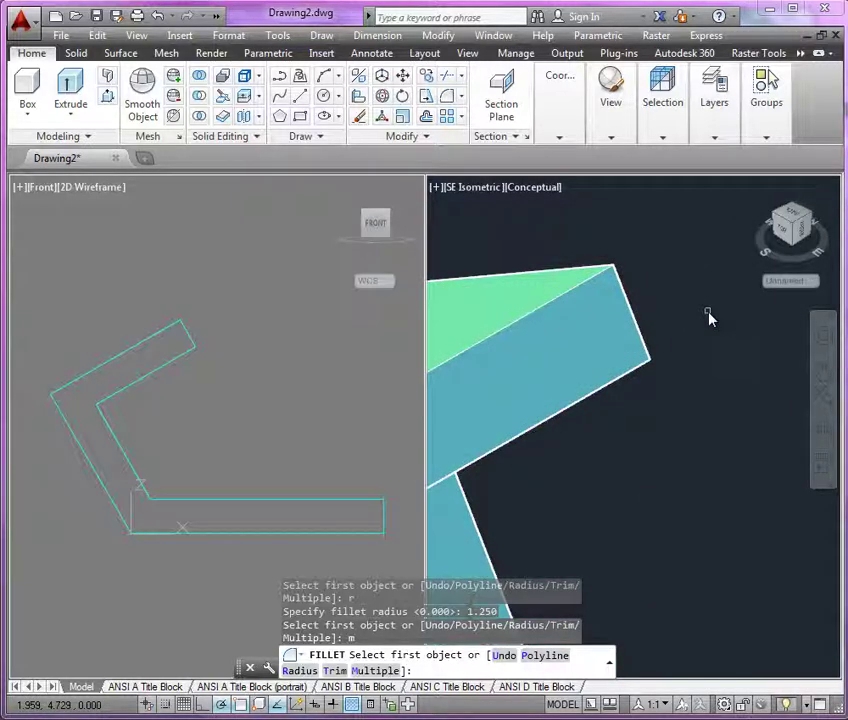
pyautogui.scroll(-2, 640, 320)
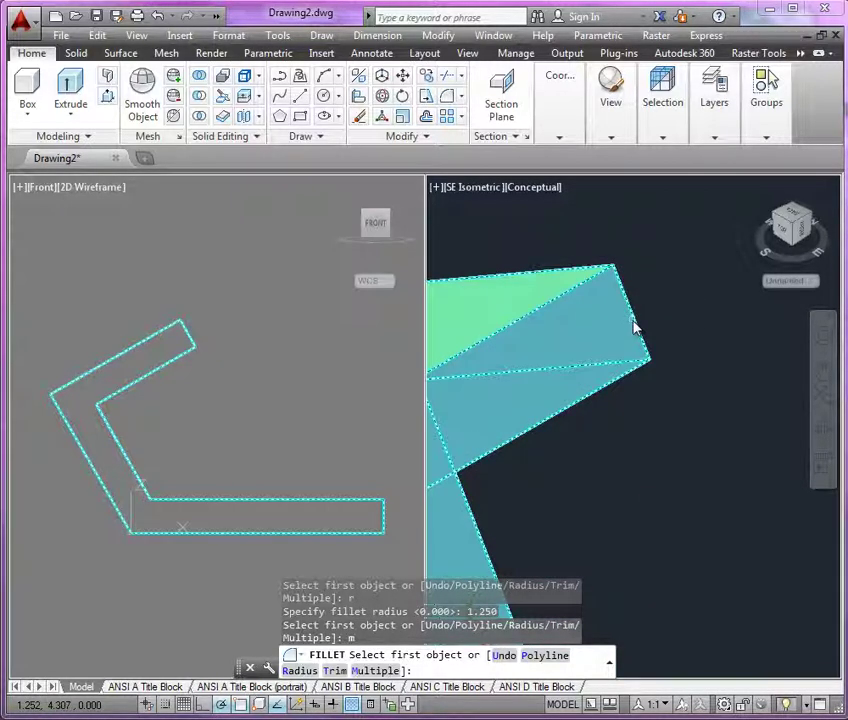
pyautogui.click(635, 326)
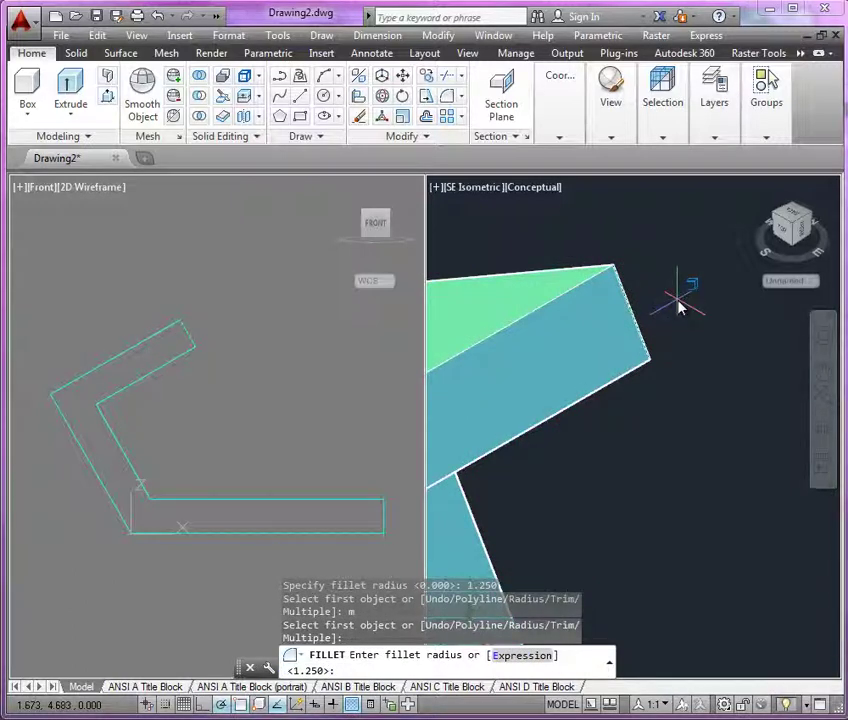
pyautogui.press('Return')
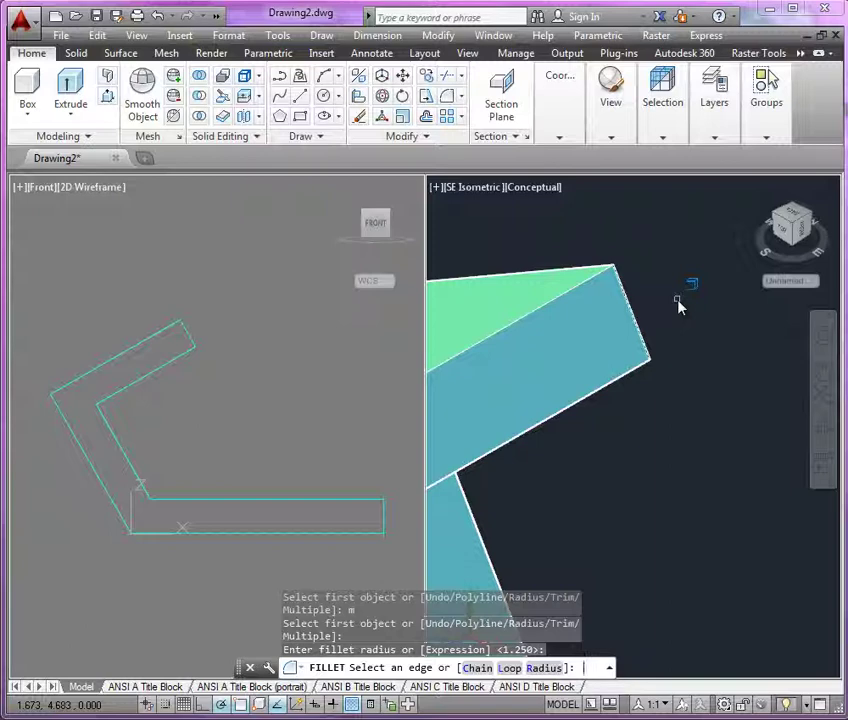
pyautogui.press('Return')
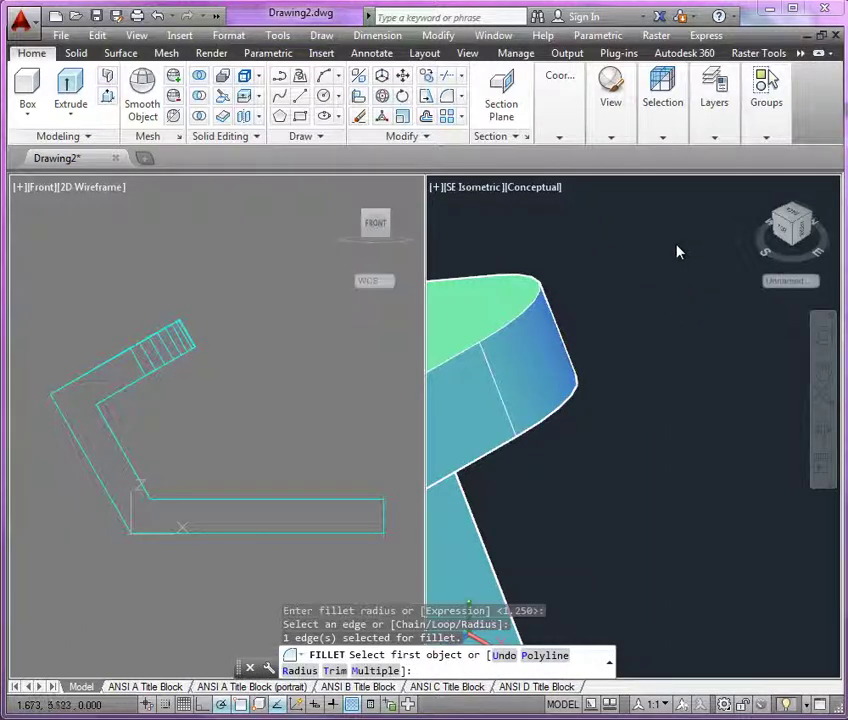
# Fillet the near corner edge at the free end of the upper arm with the same 1.250 radius.
pyautogui.scroll(-3, 677, 250)
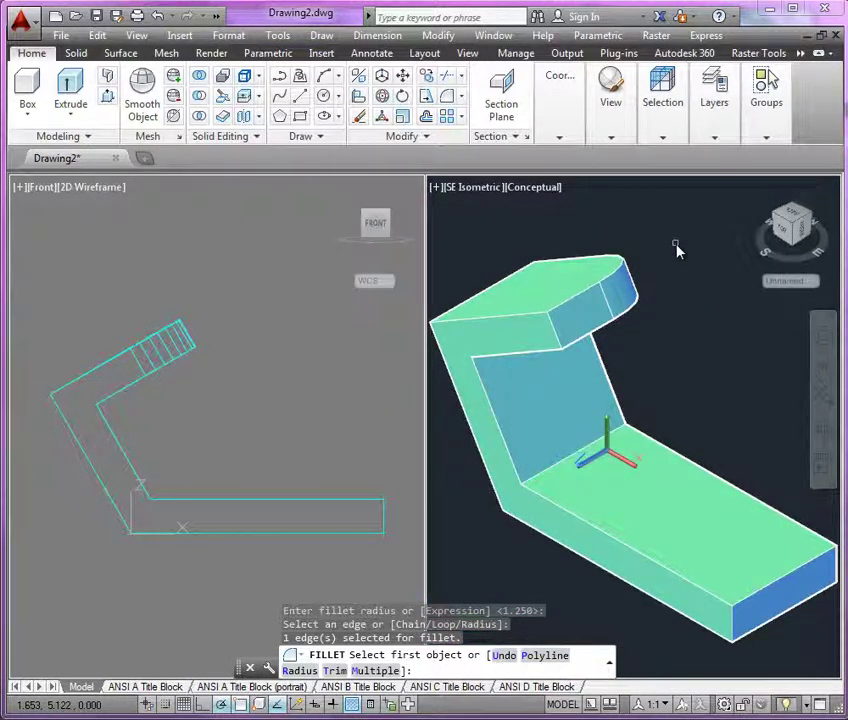
pyautogui.scroll(5, 560, 338)
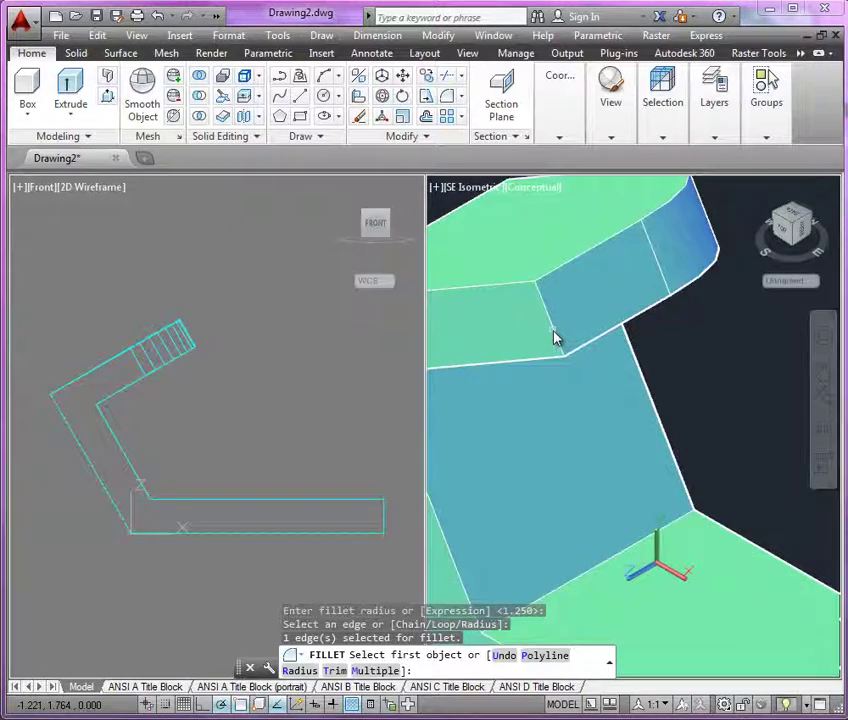
pyautogui.click(556, 338)
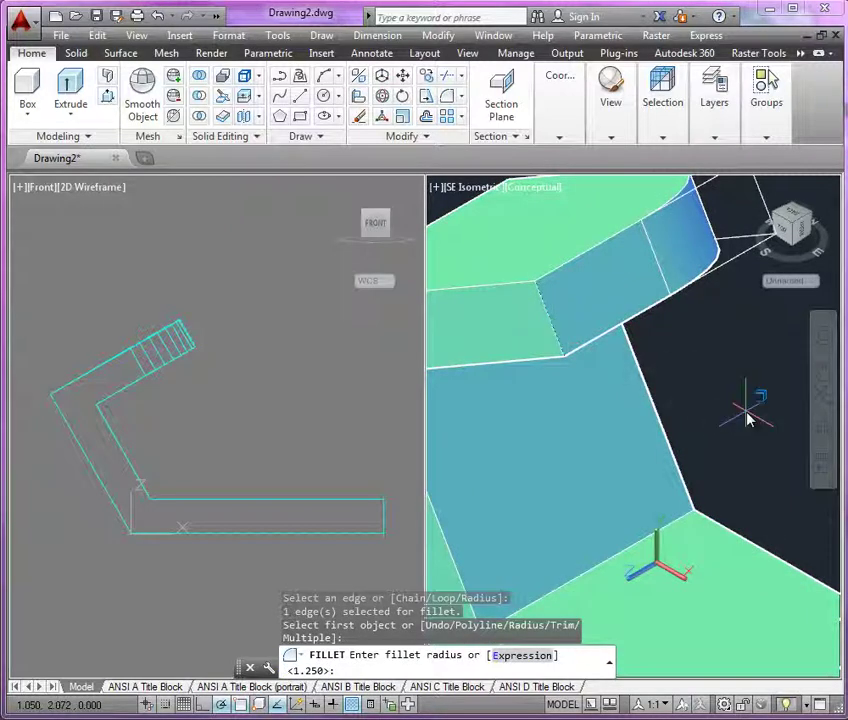
pyautogui.press('Return')
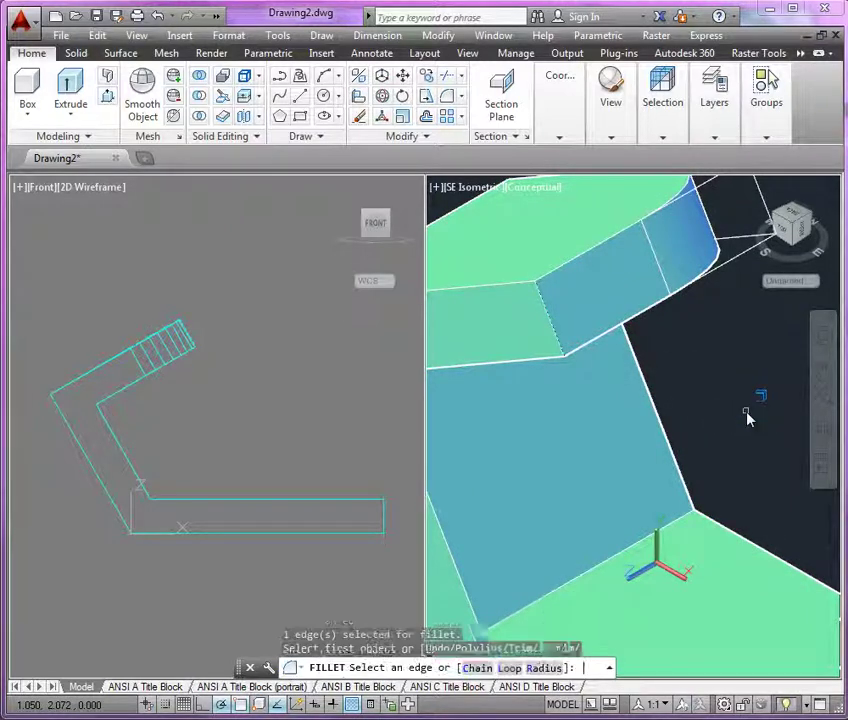
pyautogui.press('Return')
pyautogui.scroll(-3, 618, 395)
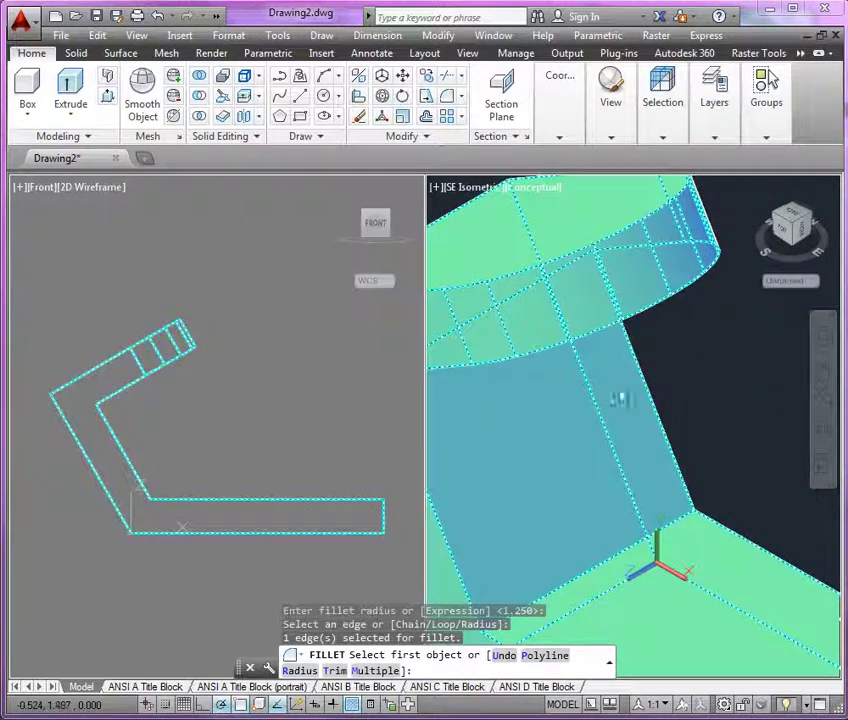
pyautogui.scroll(-2, 640, 312)
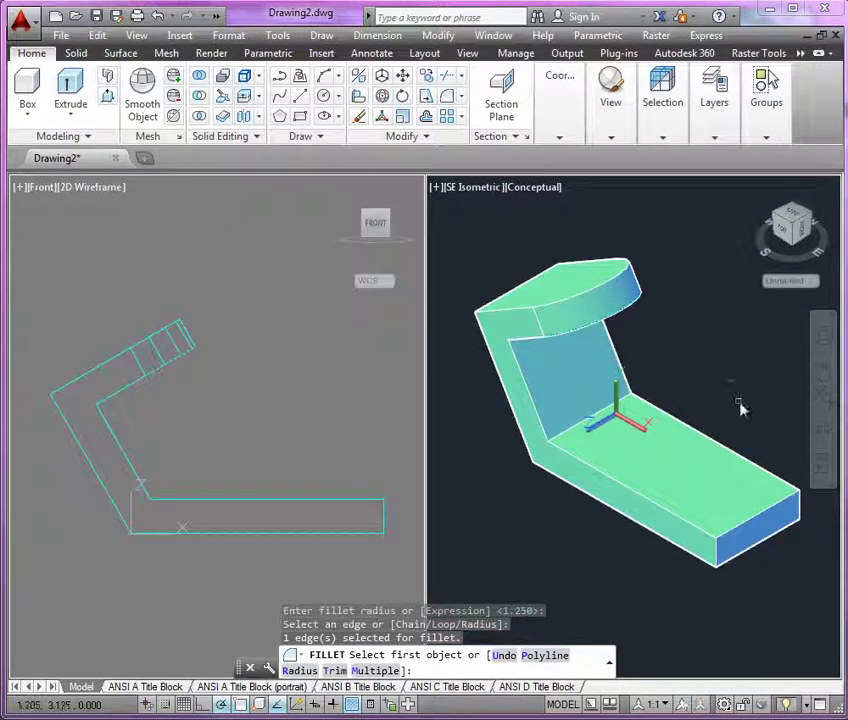
# Orbit the bracket in the shaded viewport to inspect the rounded arm, and restore the SE Isometric view.
pyautogui.click(823, 428)
pyautogui.moveTo(612, 448); pyautogui.dragTo(549, 466)
pyautogui.press('Escape')
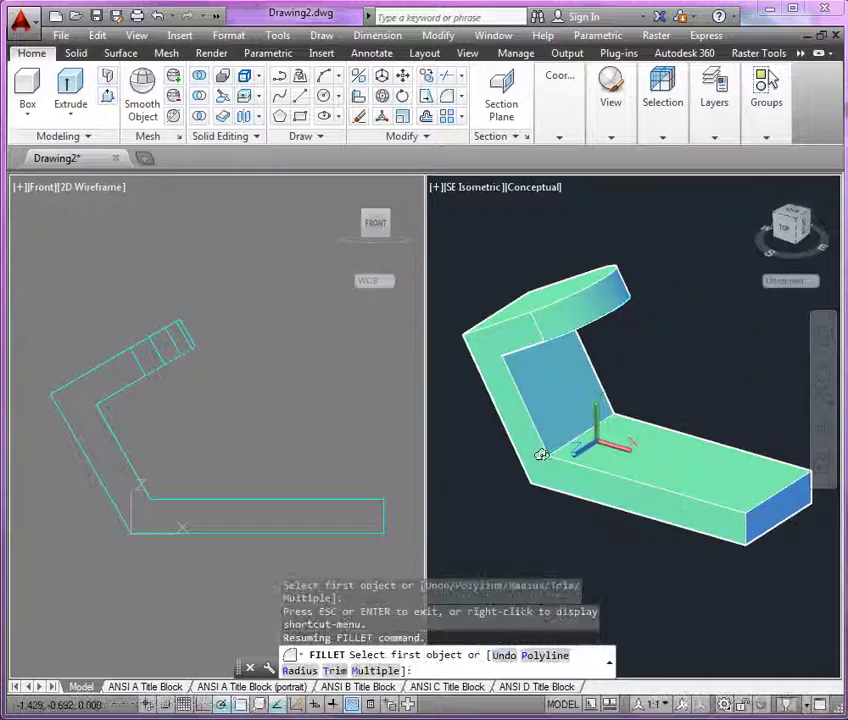
pyautogui.click(466, 54)
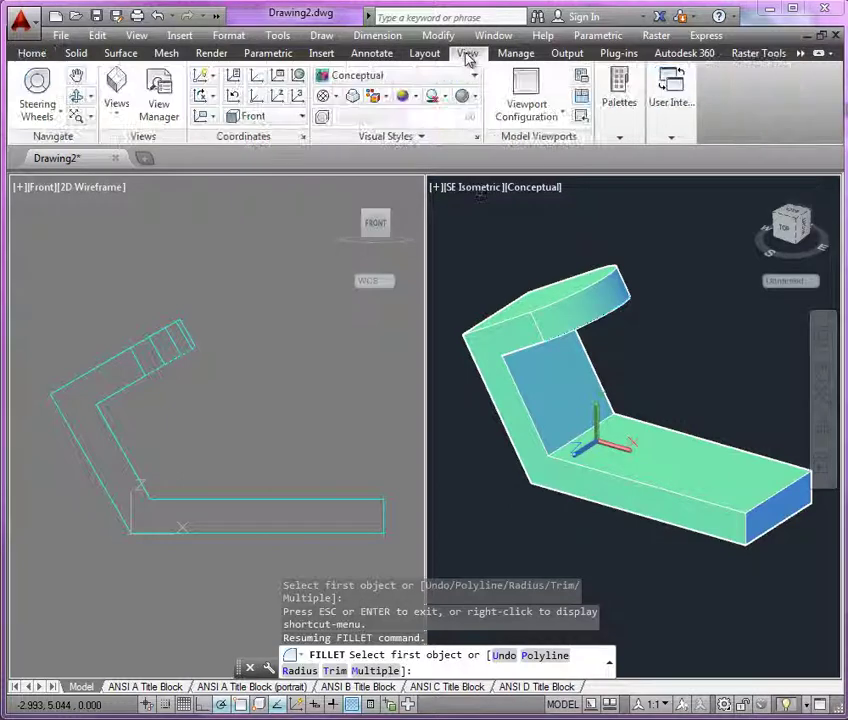
pyautogui.click(116, 88)
pyautogui.click(140, 253)
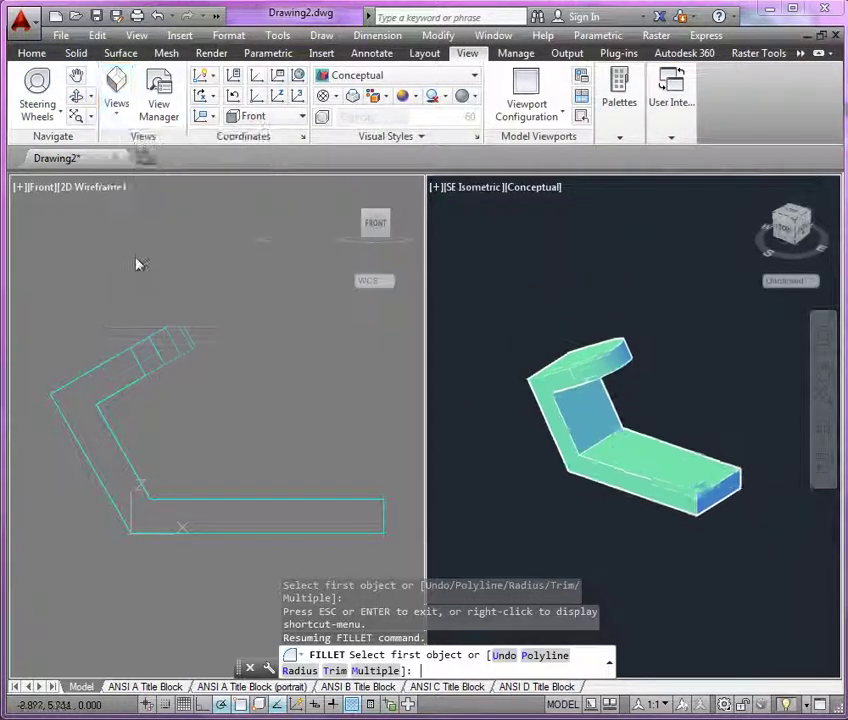